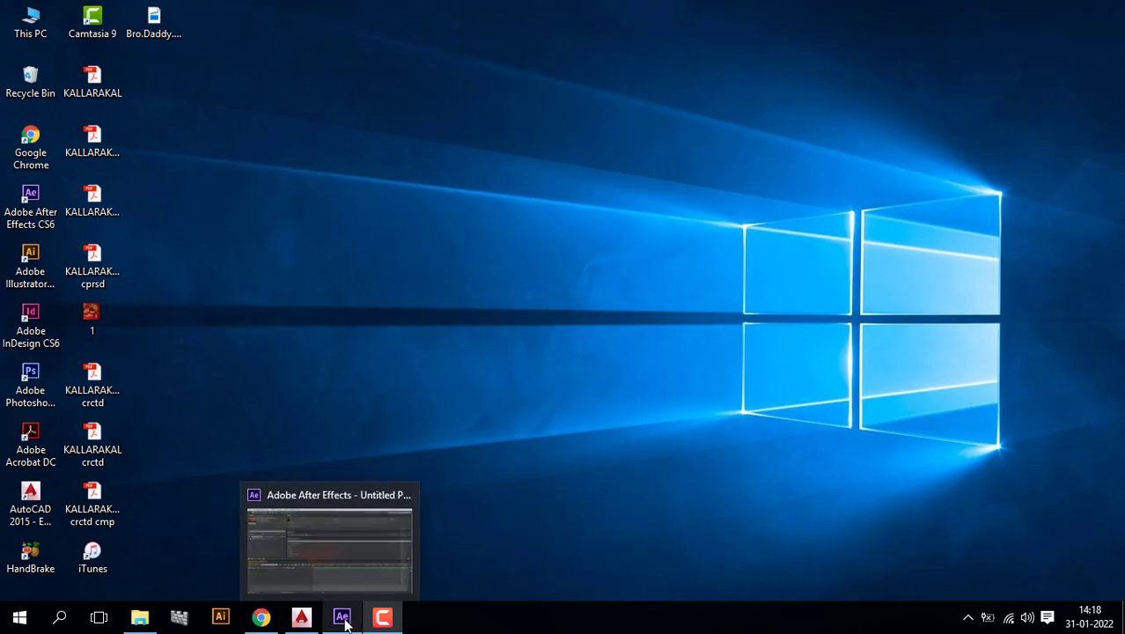
# Restore the AutoCAD 2015 window showing slooping roof.dwg from the taskbar
pyautogui.click(303, 618)
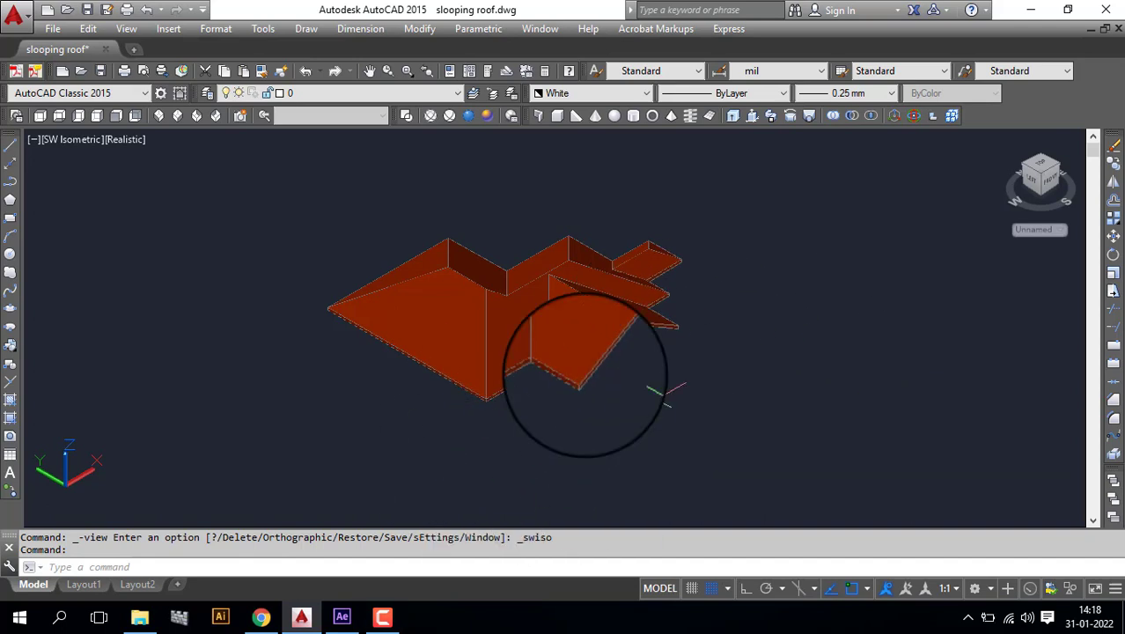
# Open the Materials Browser palette from the View > Render panel
pyautogui.write('ma')
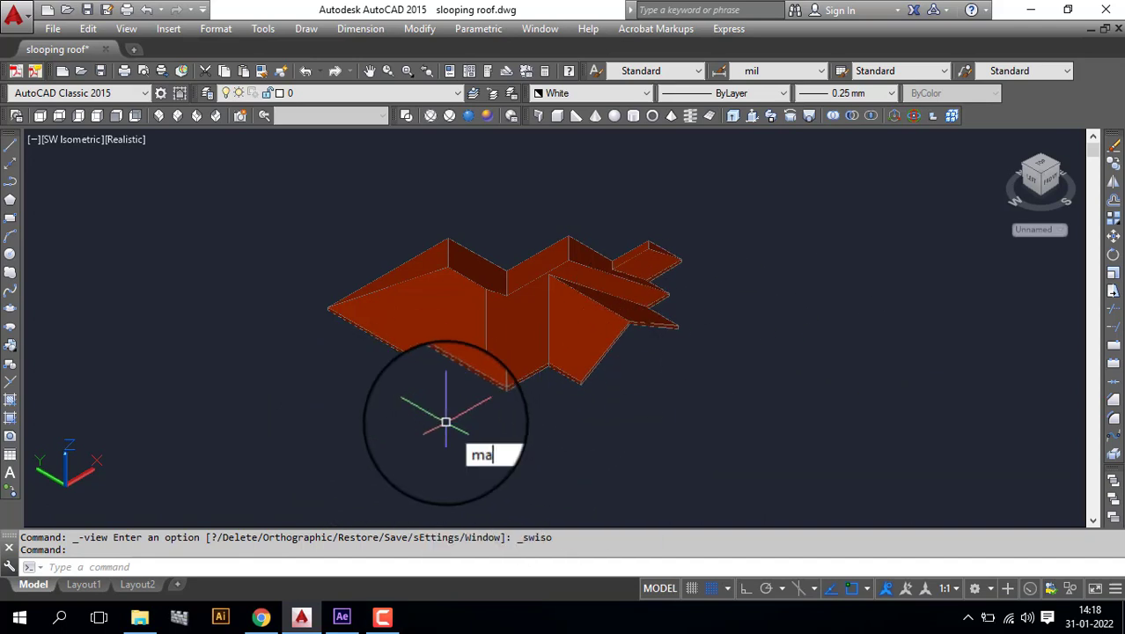
pyautogui.write('t')
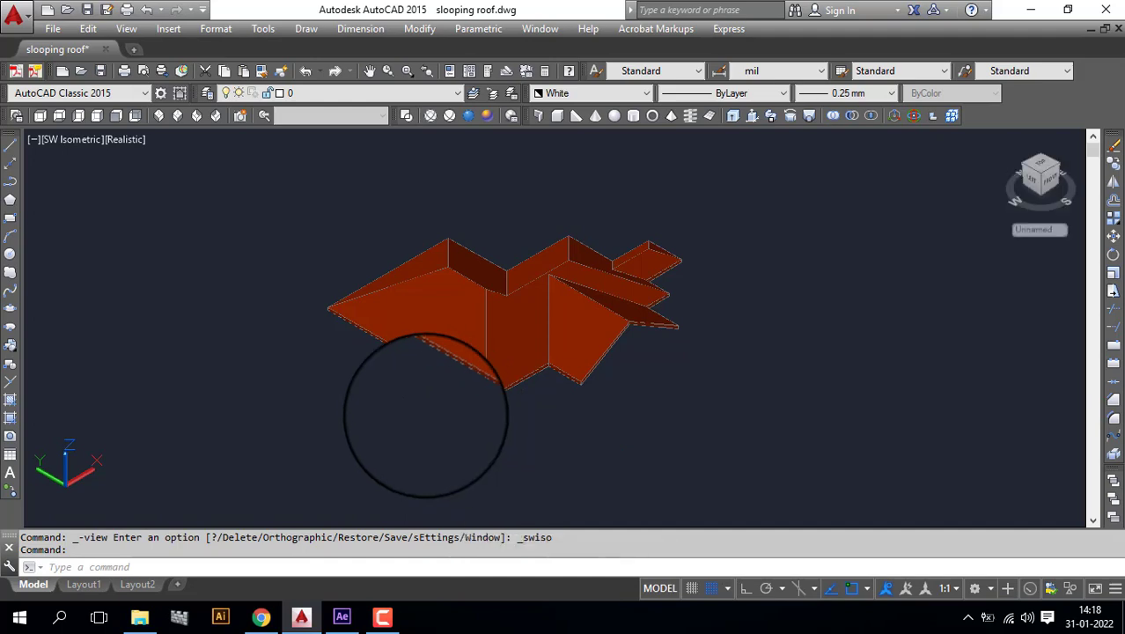
pyautogui.click(126, 28)
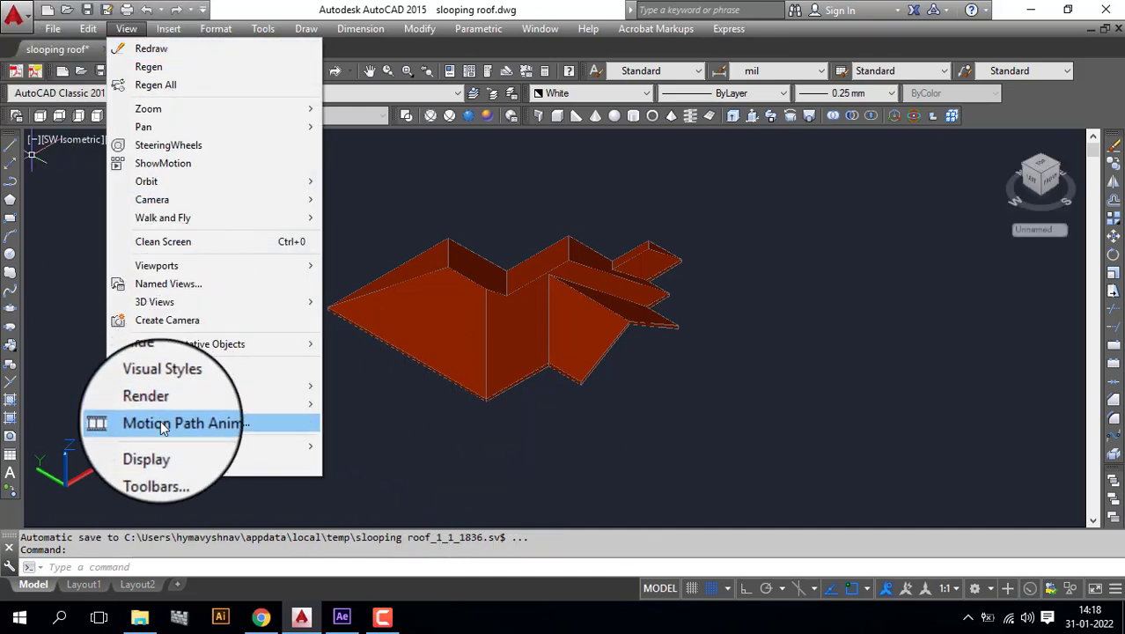
pyautogui.moveTo(151, 405)
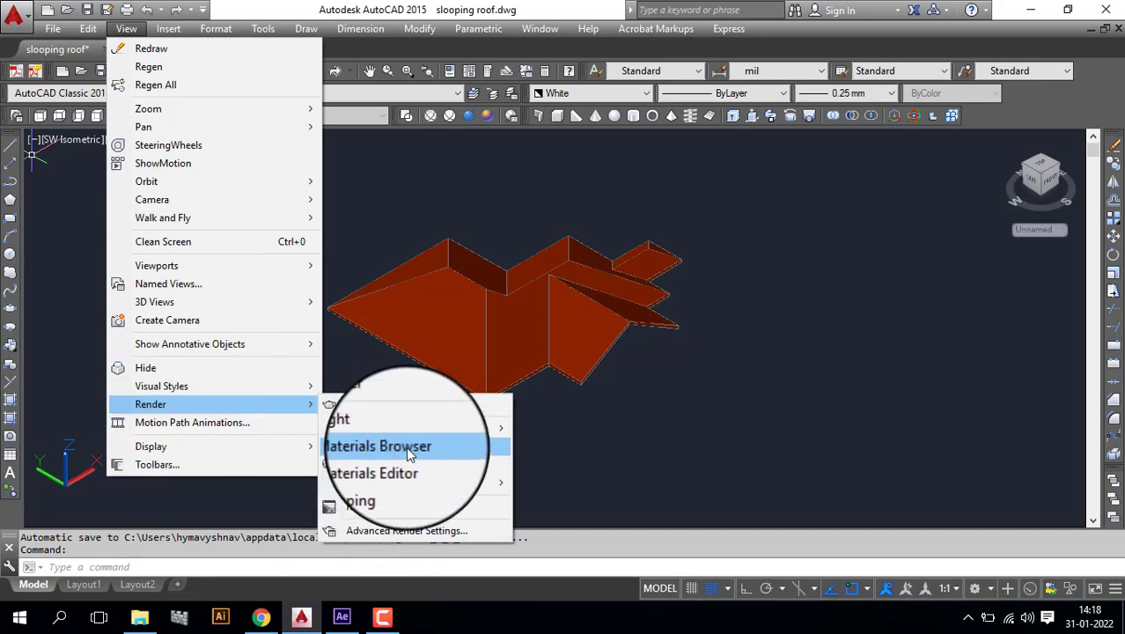
pyautogui.click(371, 440)
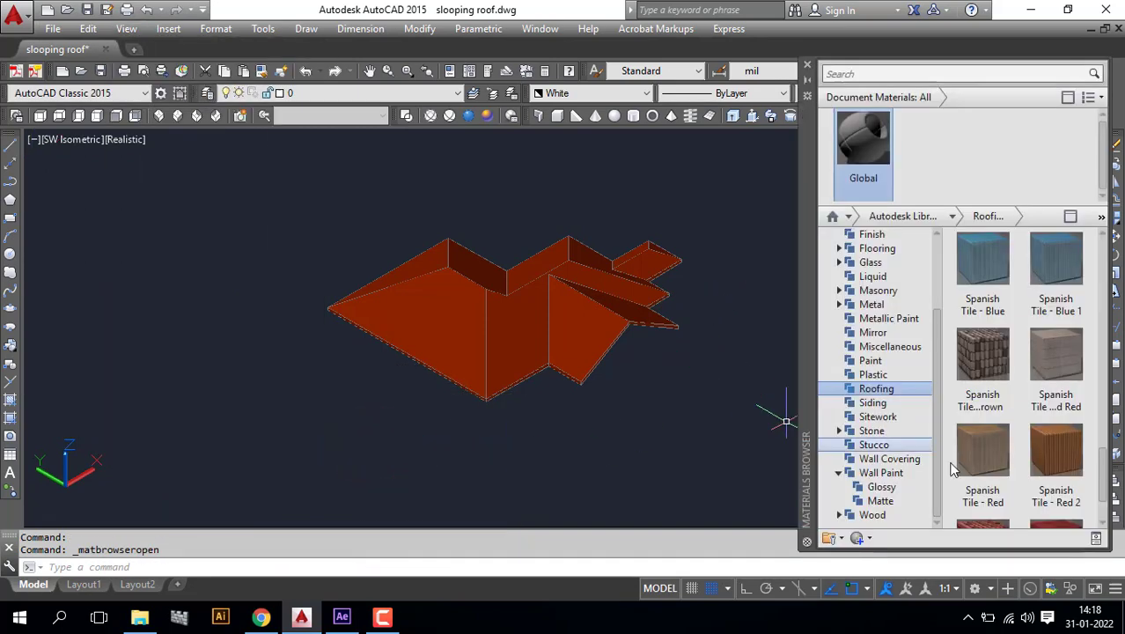
# Expand the Autodesk Library categories and select the roof solid
pyautogui.scroll(3, 841, 317)
pyautogui.click(828, 262)
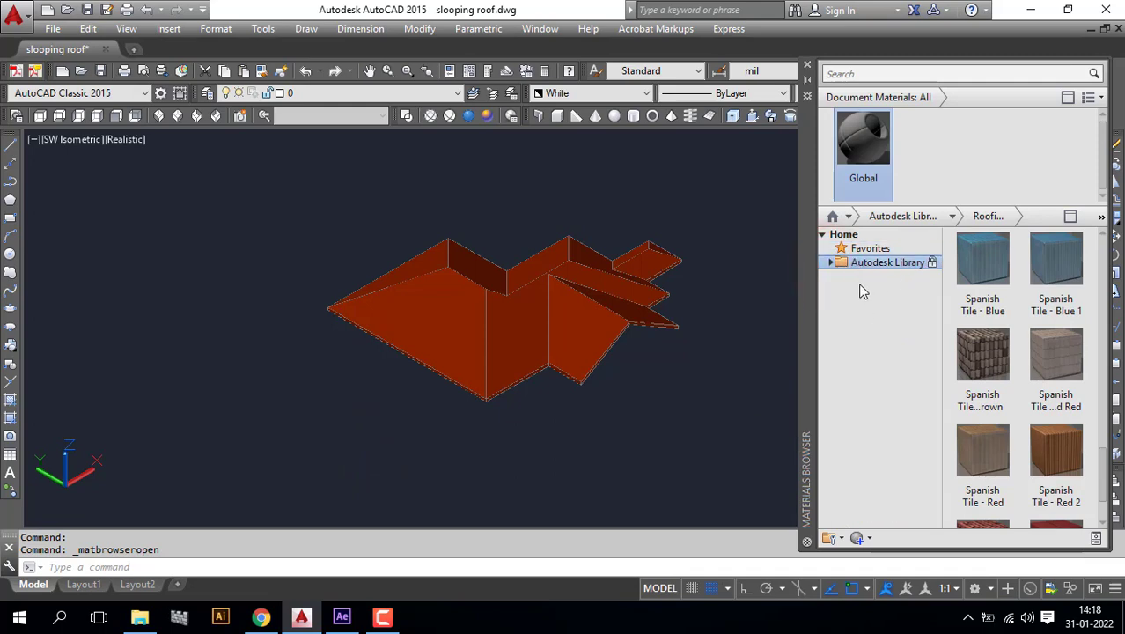
pyautogui.click(829, 264)
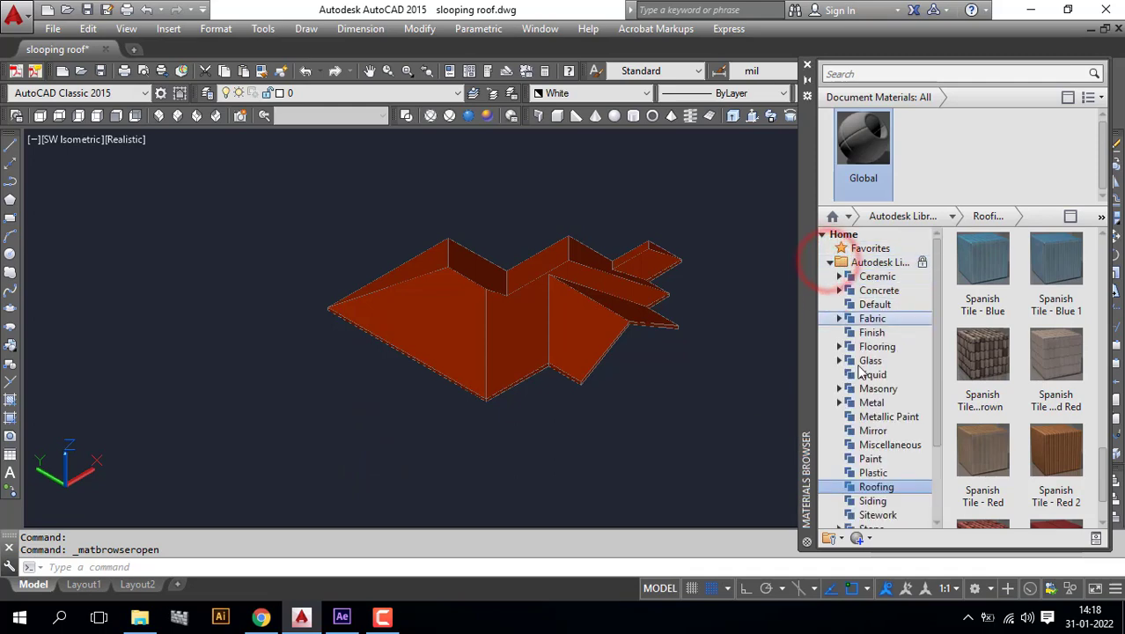
pyautogui.scroll(-2, 872, 352)
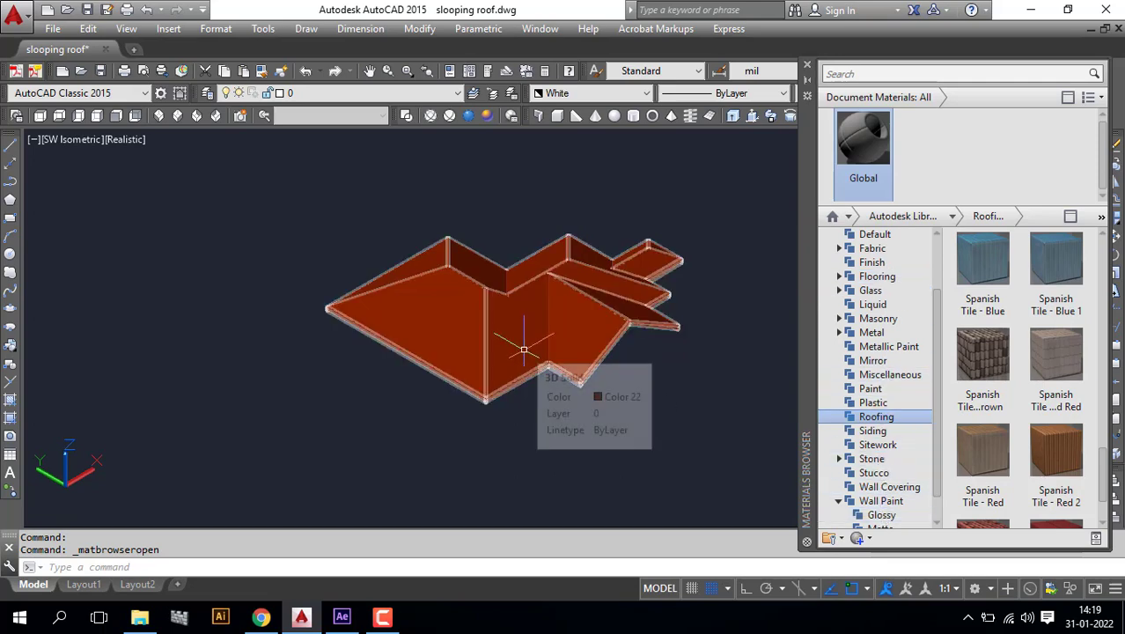
pyautogui.moveTo(710, 328); pyautogui.dragTo(653, 338, button='middle')
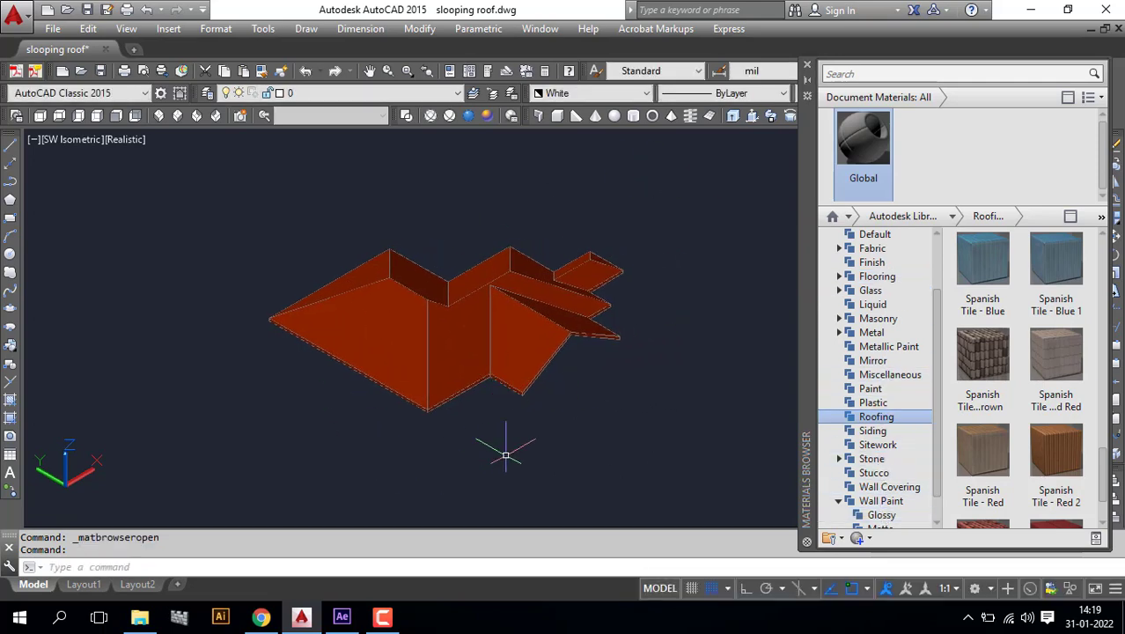
pyautogui.click(478, 355)
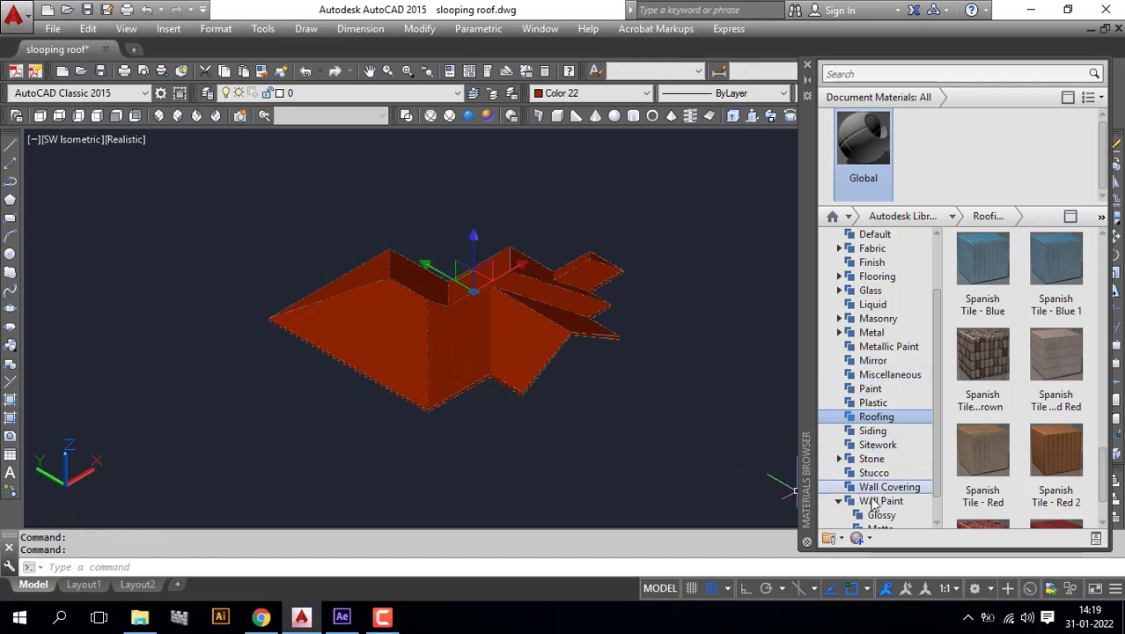
# Show the Autodesk Library's Wall Paint > Matte colours in the Materials Browser
pyautogui.scroll(-1, 880, 480)
pyautogui.click(880, 472)
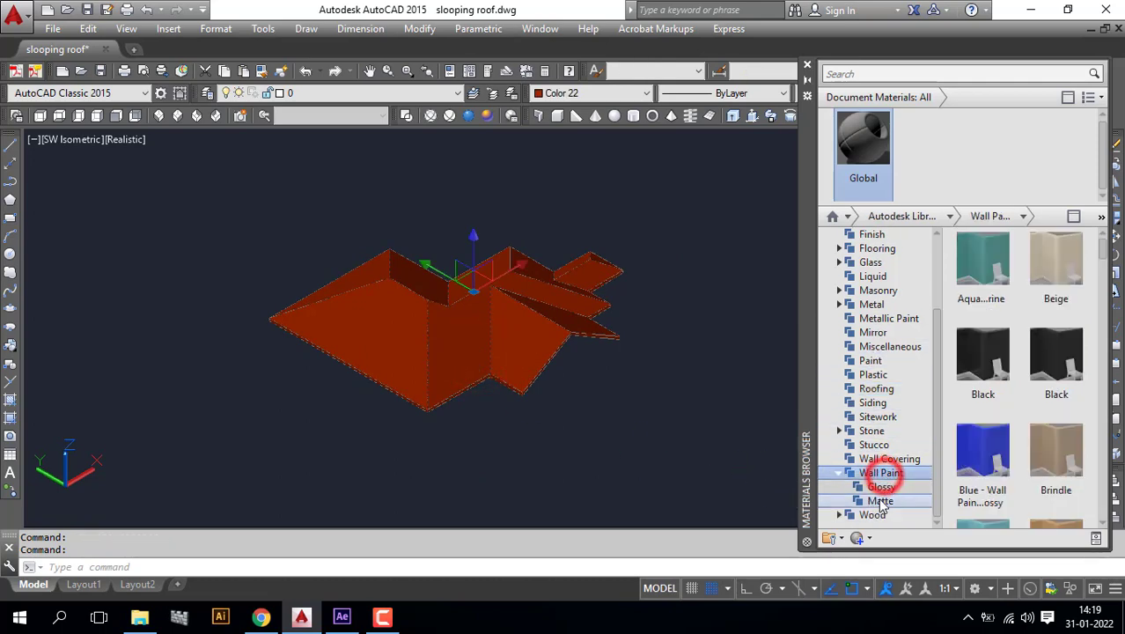
pyautogui.click(880, 500)
pyautogui.scroll(-3, 1039, 339)
pyautogui.scroll(-3, 1021, 352)
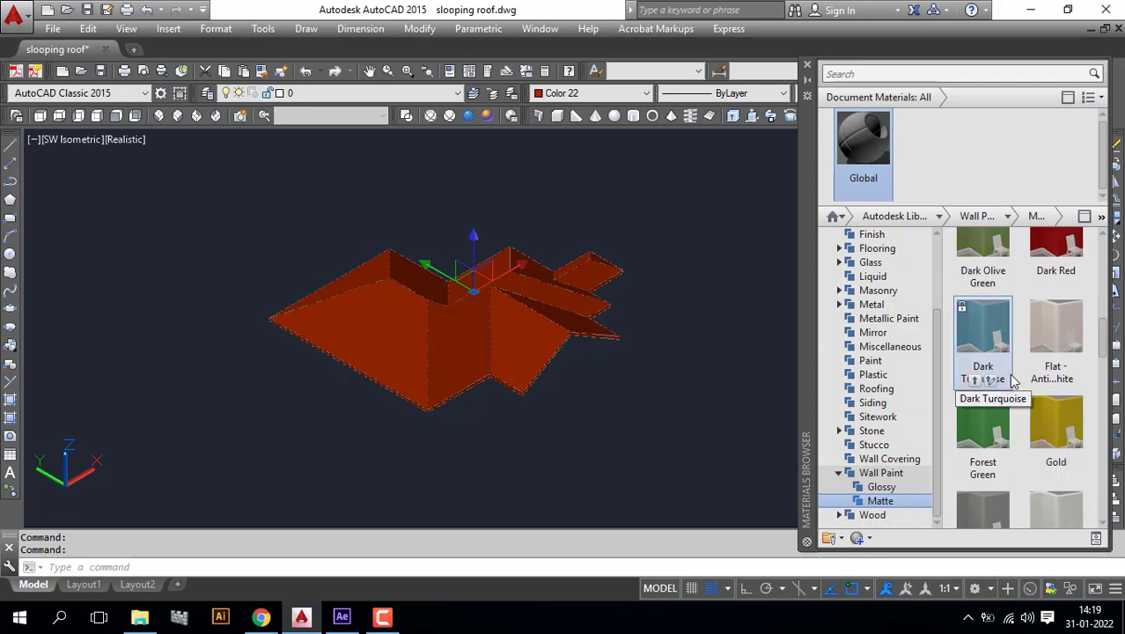
pyautogui.scroll(3, 1008, 361)
pyautogui.scroll(-3, 1017, 427)
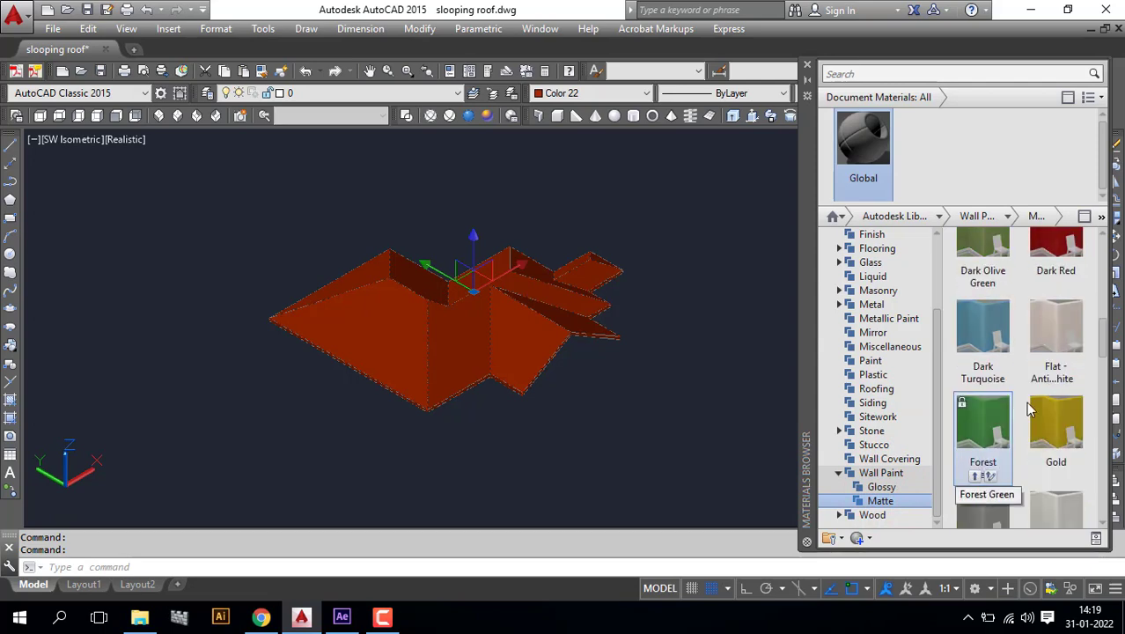
pyautogui.scroll(3, 1012, 374)
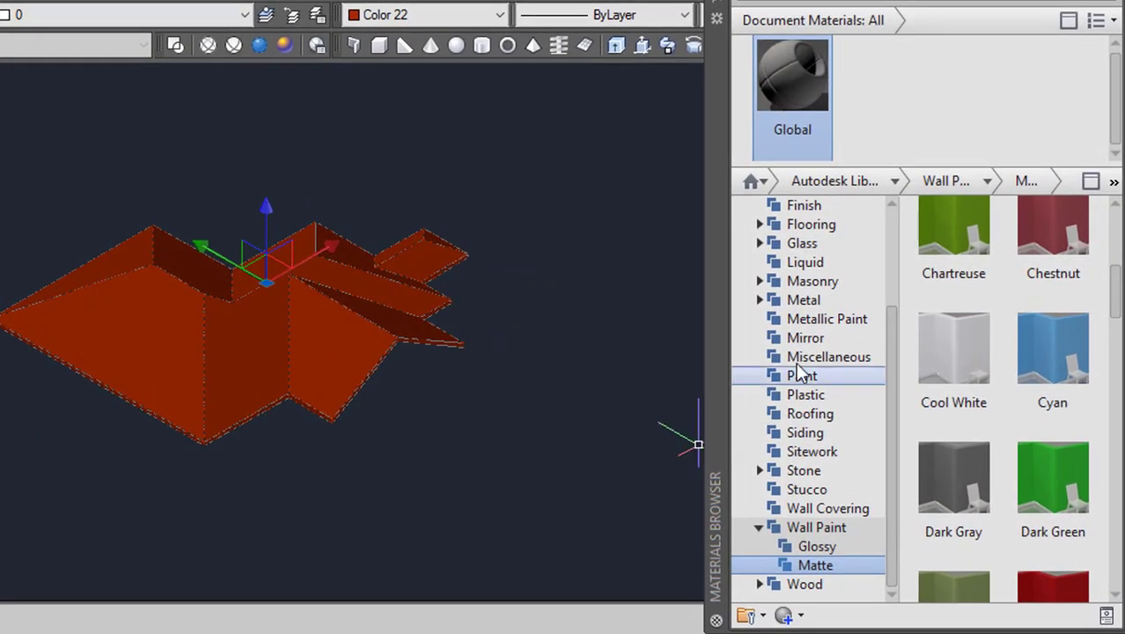
pyautogui.moveTo(953, 370)
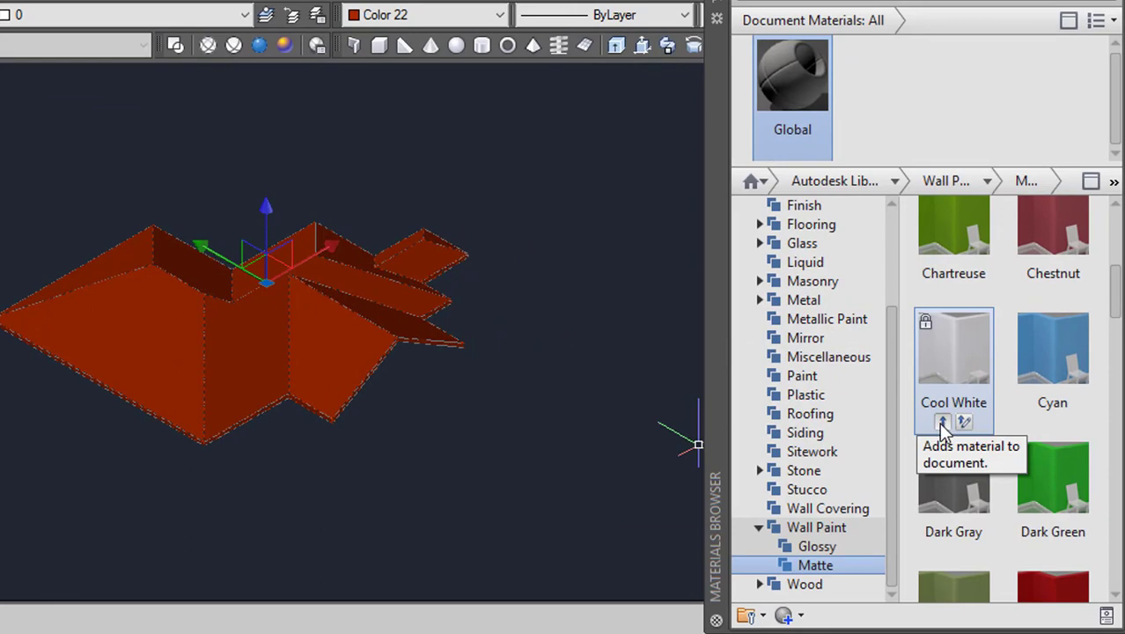
# Add Cool White matte paint to the document and drop it onto the roof solid
pyautogui.click(942, 422)
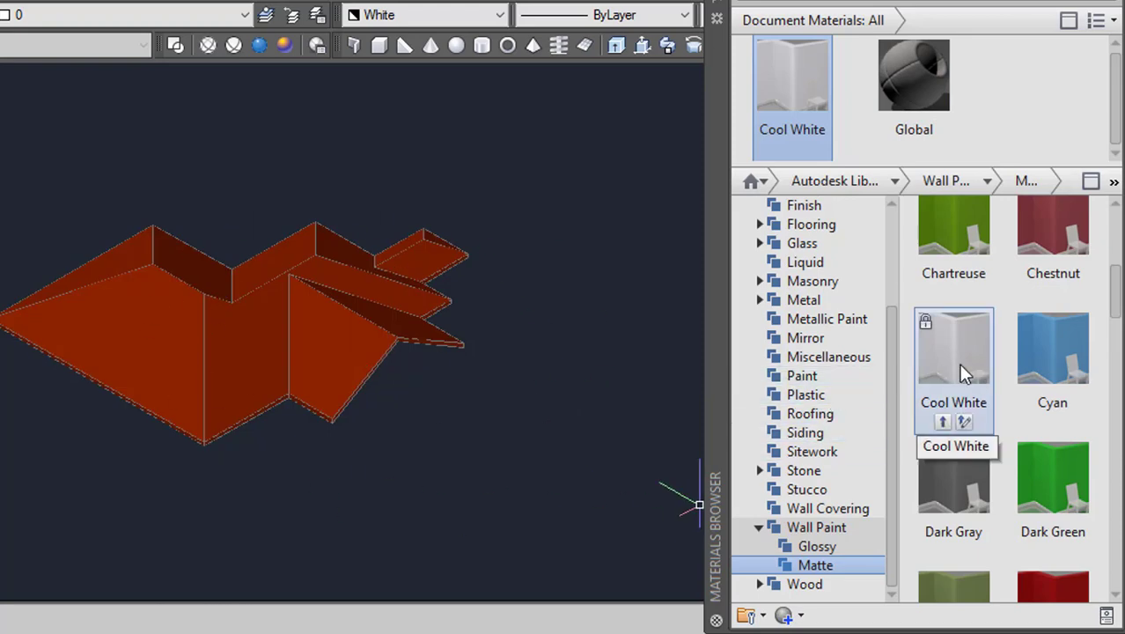
pyautogui.moveTo(964, 374); pyautogui.dragTo(244, 341)
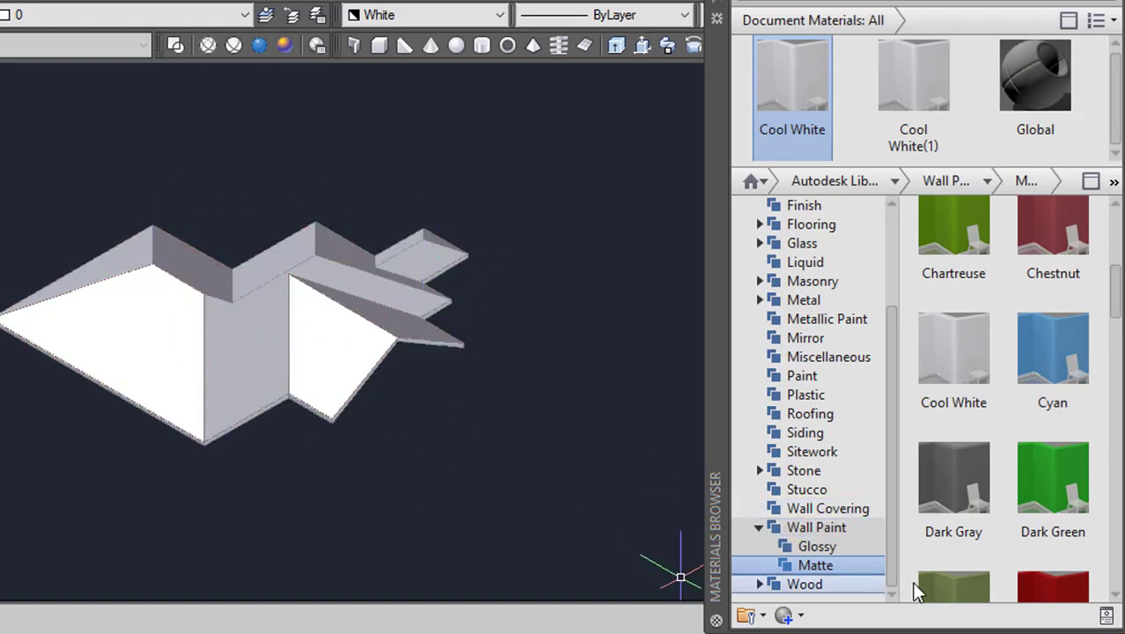
pyautogui.scroll(-1, 915, 588)
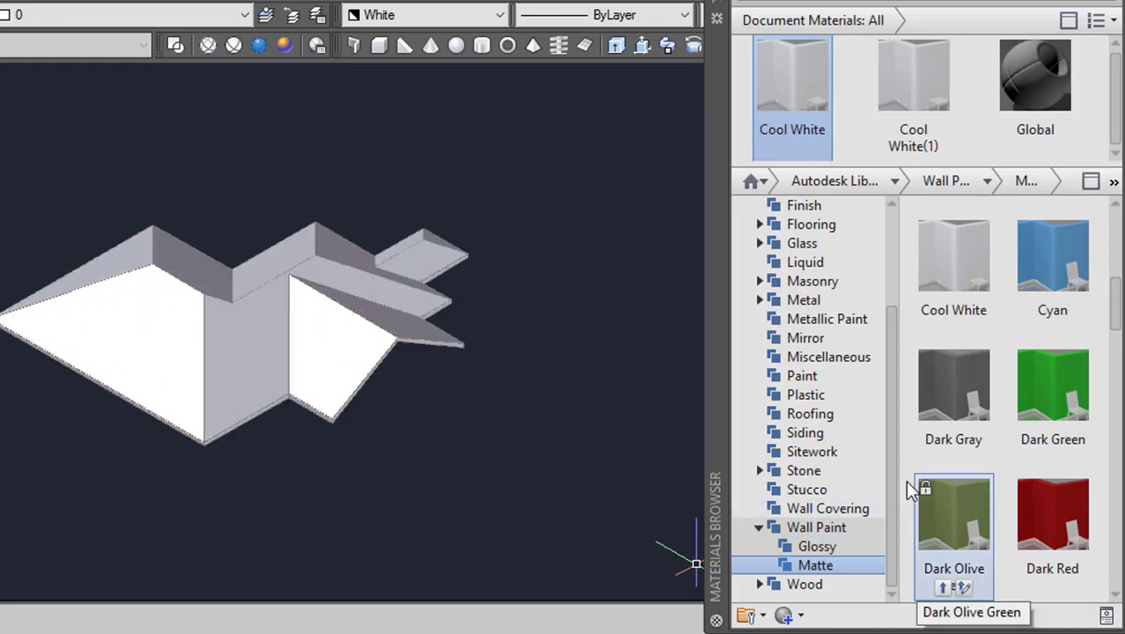
# Drag Spanish Tile - Red 3 from the Roofing materials onto the left roof slope
pyautogui.click(758, 528)
pyautogui.click(803, 452)
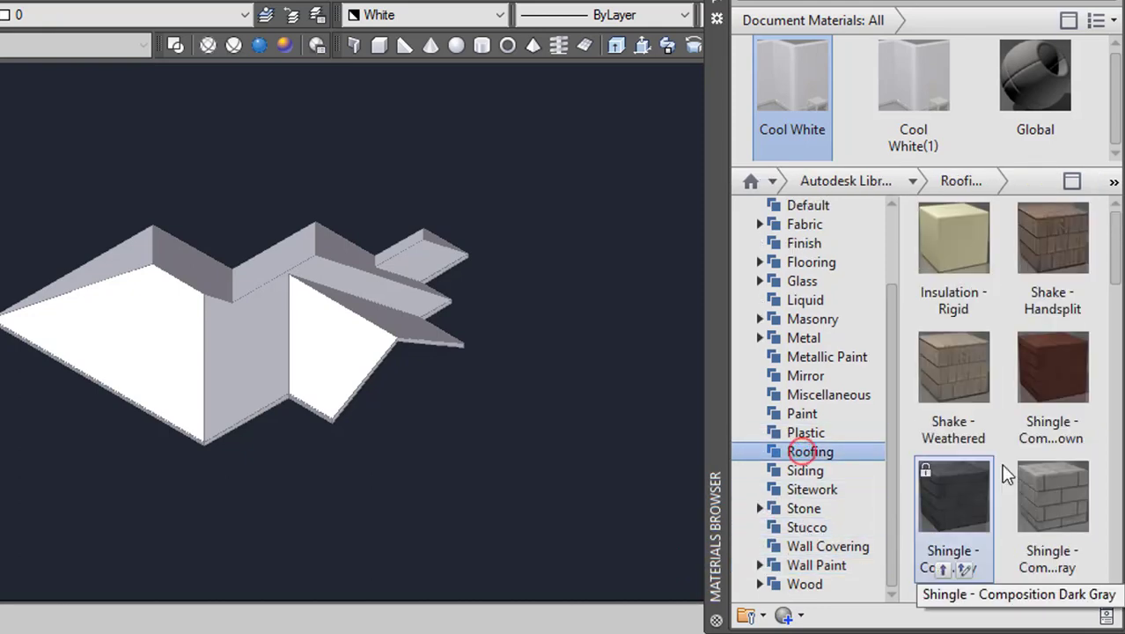
pyautogui.scroll(-3, 1012, 493)
pyautogui.scroll(-3, 1030, 528)
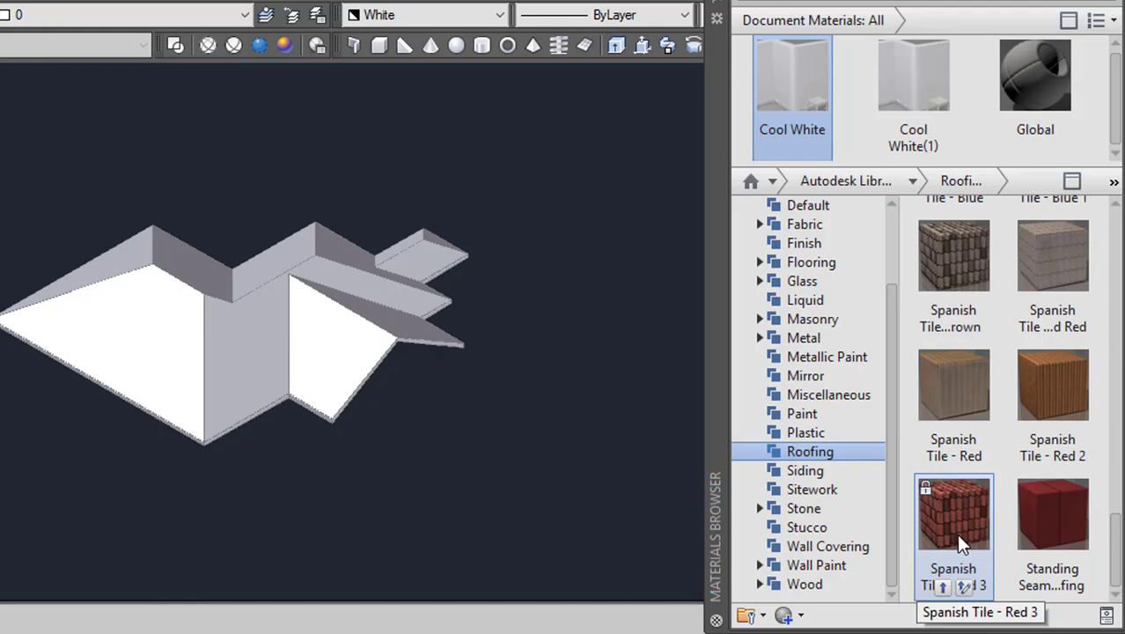
pyautogui.moveTo(957, 533)
pyautogui.mouseDown()
pyautogui.moveTo(256, 386)
pyautogui.moveTo(189, 361)
pyautogui.mouseUp()
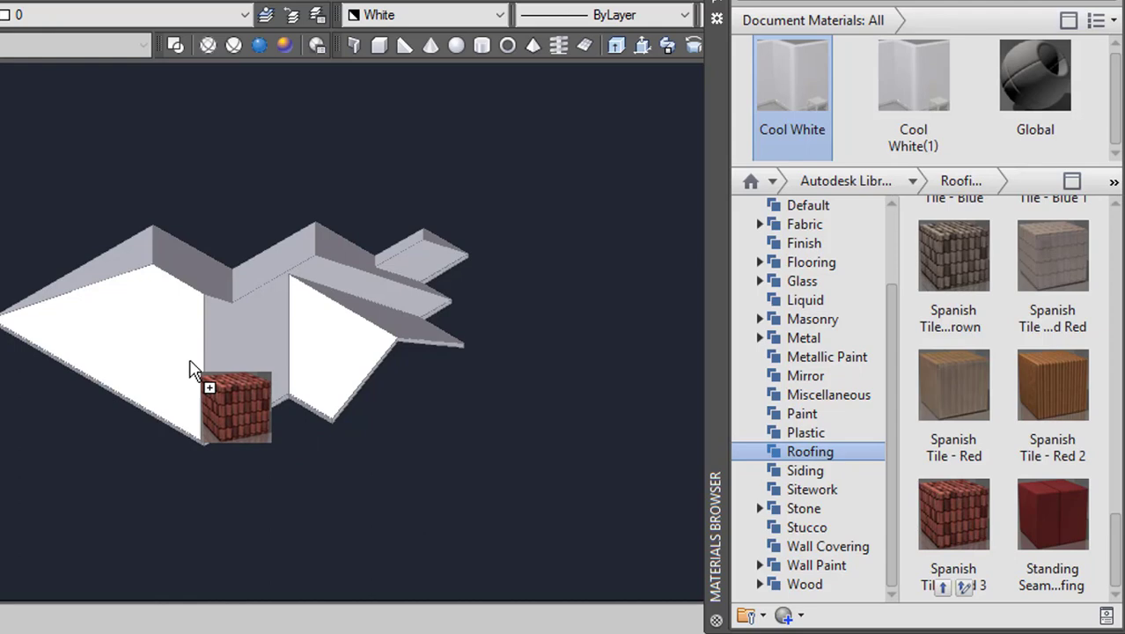
pyautogui.moveTo(189, 363)
pyautogui.mouseDown()
pyautogui.moveTo(208, 431)
pyautogui.moveTo(227, 305)
pyautogui.moveTo(147, 315)
pyautogui.moveTo(146, 337)
pyautogui.mouseUp()
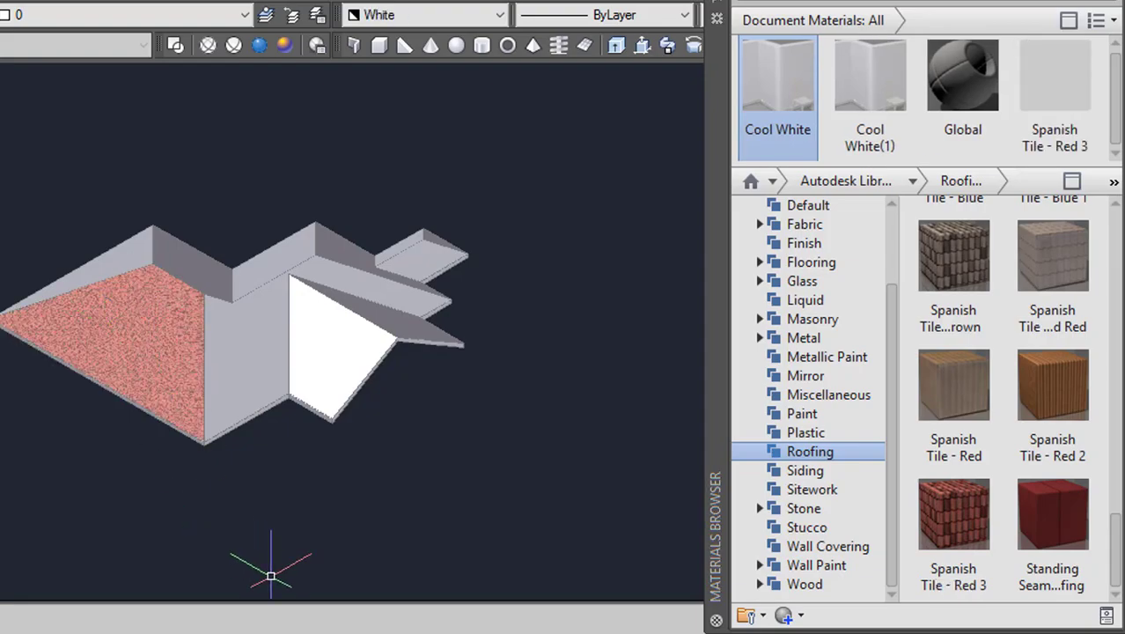
# Zoom and orbit the roof to inspect the red-tiled slope
pyautogui.scroll(2, 127, 350)
pyautogui.scroll(2, 132, 343)
pyautogui.scroll(-1, 197, 259)
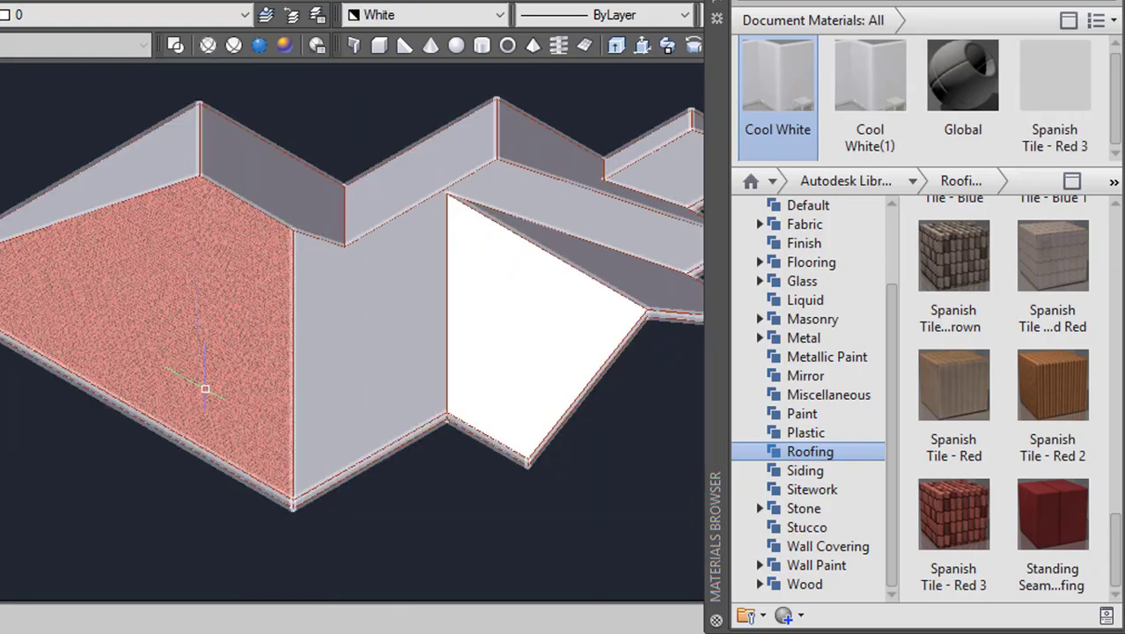
pyautogui.moveTo(206, 389)
pyautogui.keyDown('shift'); pyautogui.mouseDown(button='middle')
pyautogui.moveTo(257, 406)
pyautogui.moveTo(289, 401)
pyautogui.moveTo(151, 382)
pyautogui.moveTo(139, 351)
pyautogui.moveTo(312, 363)
pyautogui.moveTo(211, 389)
pyautogui.moveTo(306, 391)
pyautogui.moveTo(145, 392)
pyautogui.moveTo(350, 367)
pyautogui.moveTo(186, 394)
pyautogui.moveTo(238, 405)
pyautogui.moveTo(326, 389)
pyautogui.moveTo(291, 421)
pyautogui.moveTo(141, 356)
pyautogui.moveTo(162, 298)
pyautogui.moveTo(264, 337)
pyautogui.moveTo(251, 372)
pyautogui.moveTo(194, 379)
pyautogui.mouseUp(button='middle'); pyautogui.keyUp('shift')
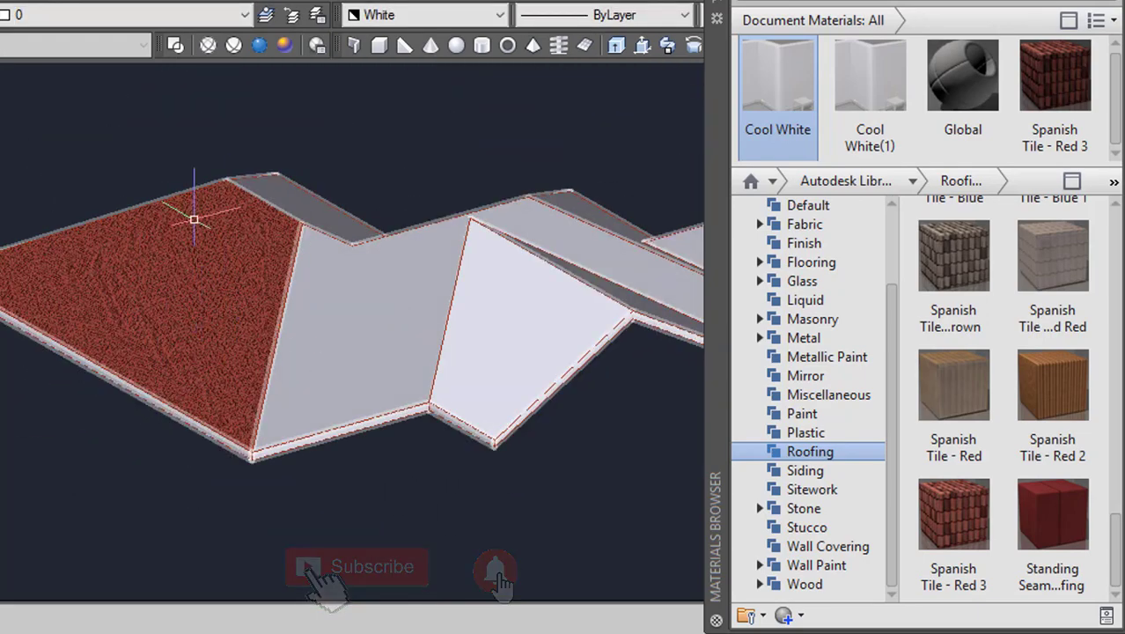
pyautogui.scroll(-2, 187, 343)
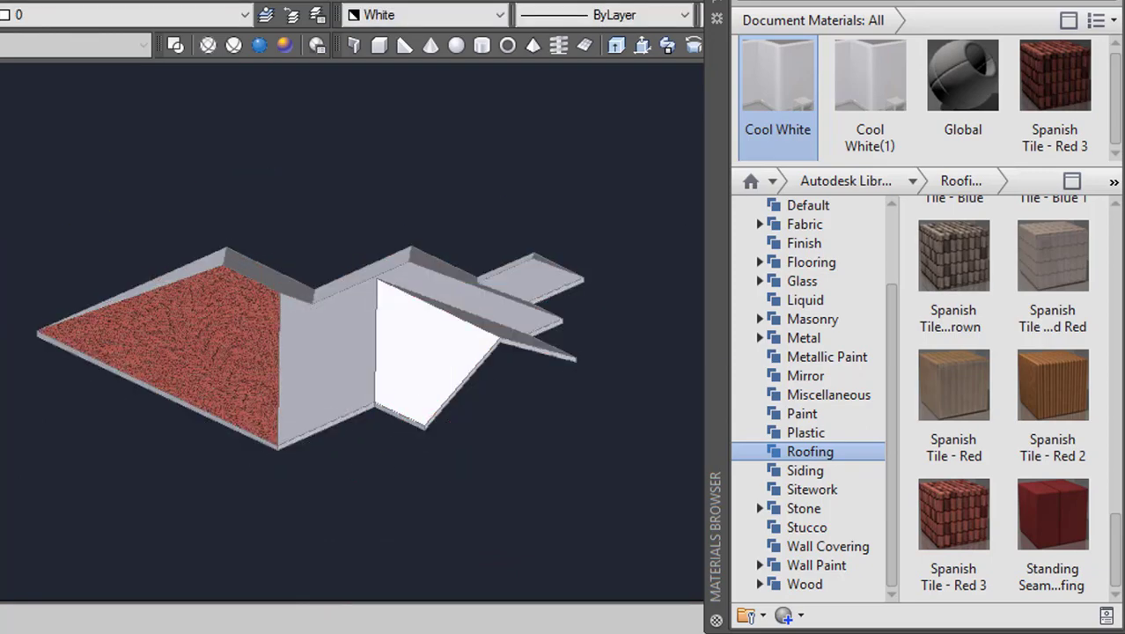
pyautogui.keyDown('shift'); pyautogui.moveTo(376, 478); pyautogui.dragTo(377, 442, button='middle'); pyautogui.keyUp('shift')
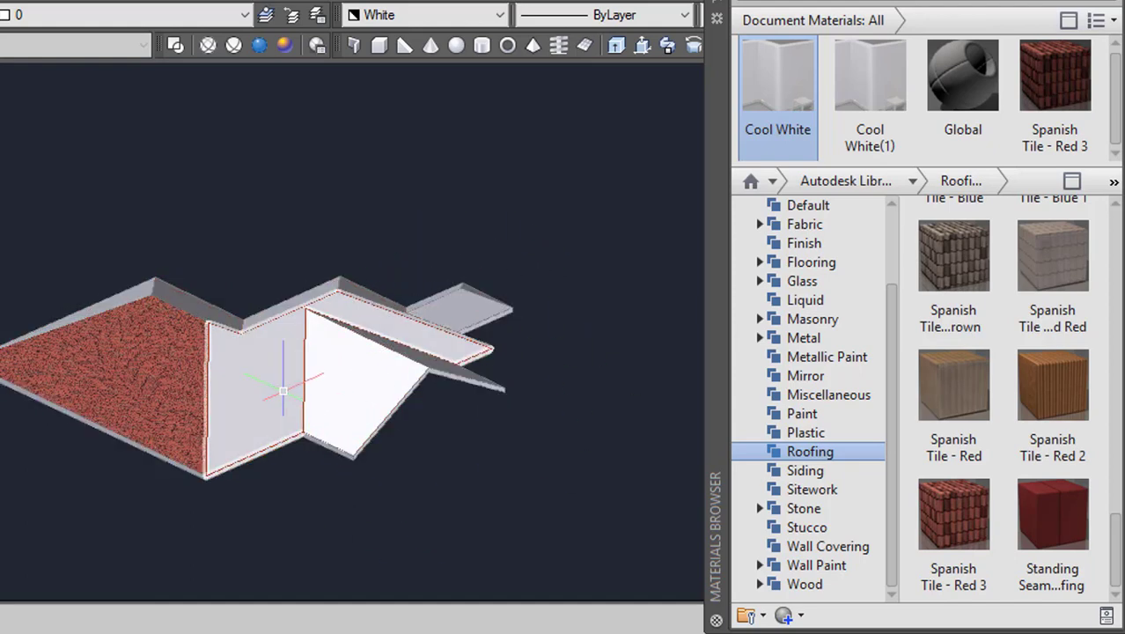
# Select every sloping roof face, including the small front and right ones, and apply Spanish Tile - Red 3
pyautogui.keyDown('ctrl'); pyautogui.click(282, 379); pyautogui.keyUp('ctrl')
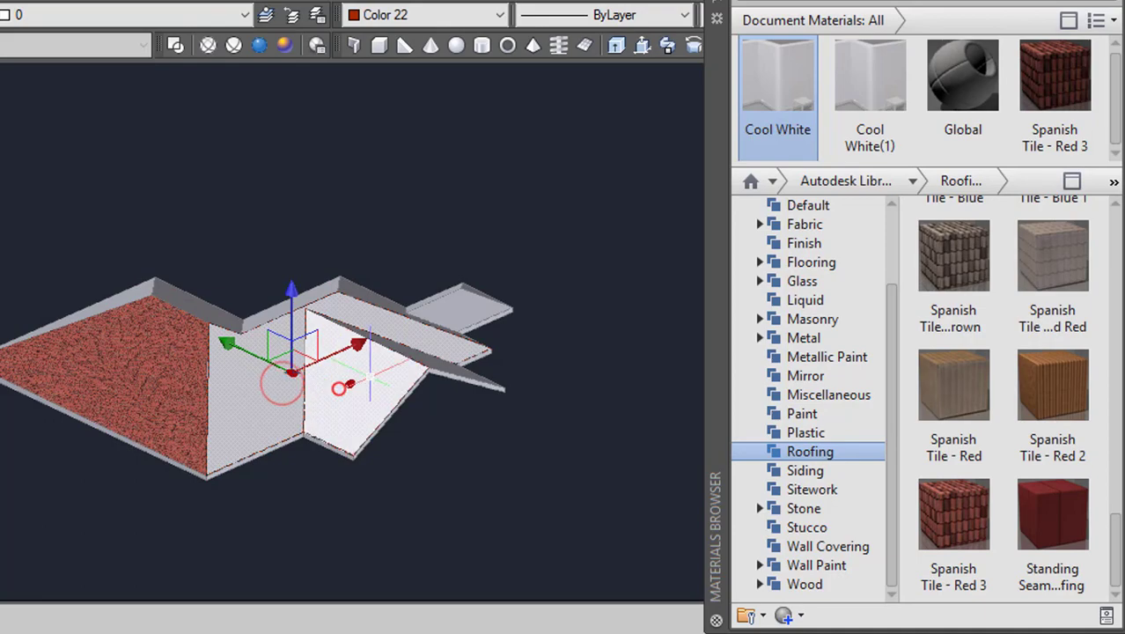
pyautogui.moveTo(339, 389)
pyautogui.keyDown('shift'); pyautogui.mouseDown(button='middle')
pyautogui.moveTo(366, 429)
pyautogui.moveTo(289, 418)
pyautogui.mouseUp(button='middle'); pyautogui.keyUp('shift')
pyautogui.keyDown('ctrl'); pyautogui.click(287, 421); pyautogui.keyUp('ctrl')
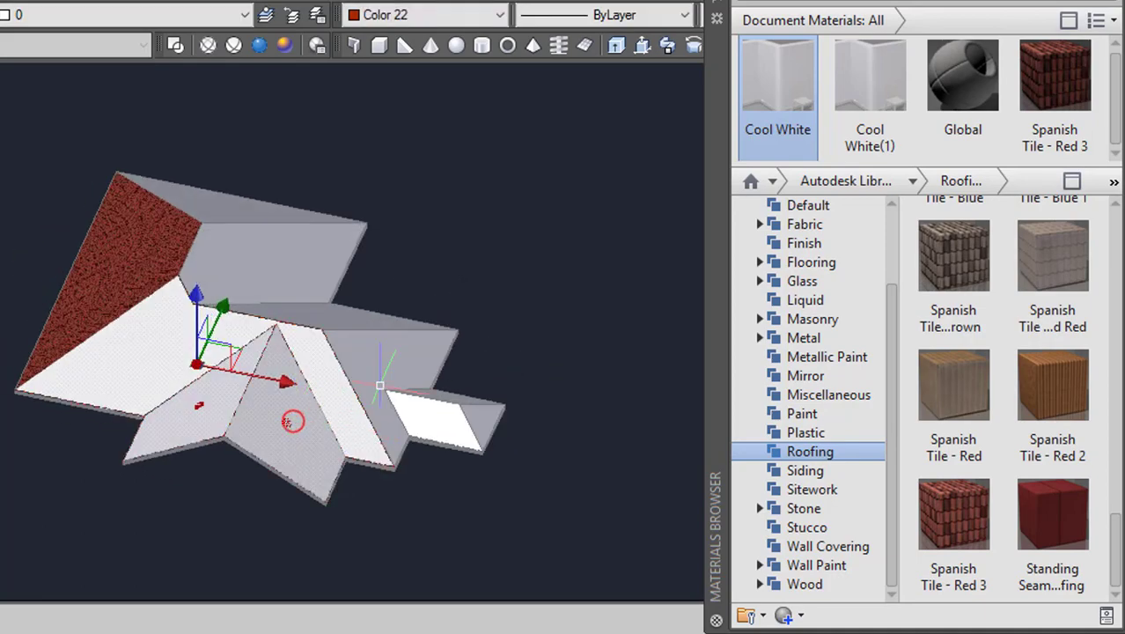
pyautogui.keyDown('ctrl'); pyautogui.click(386, 376); pyautogui.keyUp('ctrl')
pyautogui.keyDown('ctrl'); pyautogui.click(437, 407); pyautogui.keyUp('ctrl')
pyautogui.moveTo(527, 401)
pyautogui.keyDown('shift'); pyautogui.mouseDown(button='middle')
pyautogui.moveTo(433, 447)
pyautogui.moveTo(377, 452)
pyautogui.mouseUp(button='middle'); pyautogui.keyUp('shift')
pyautogui.keyDown('ctrl'); pyautogui.click(368, 467); pyautogui.keyUp('ctrl')
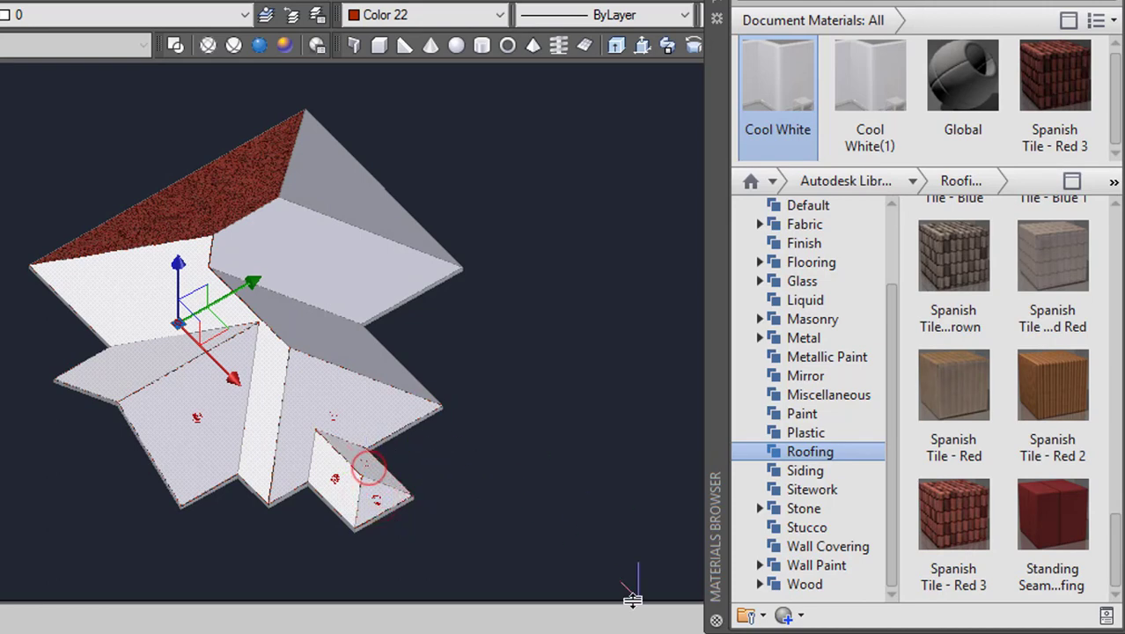
pyautogui.scroll(1, 1004, 264)
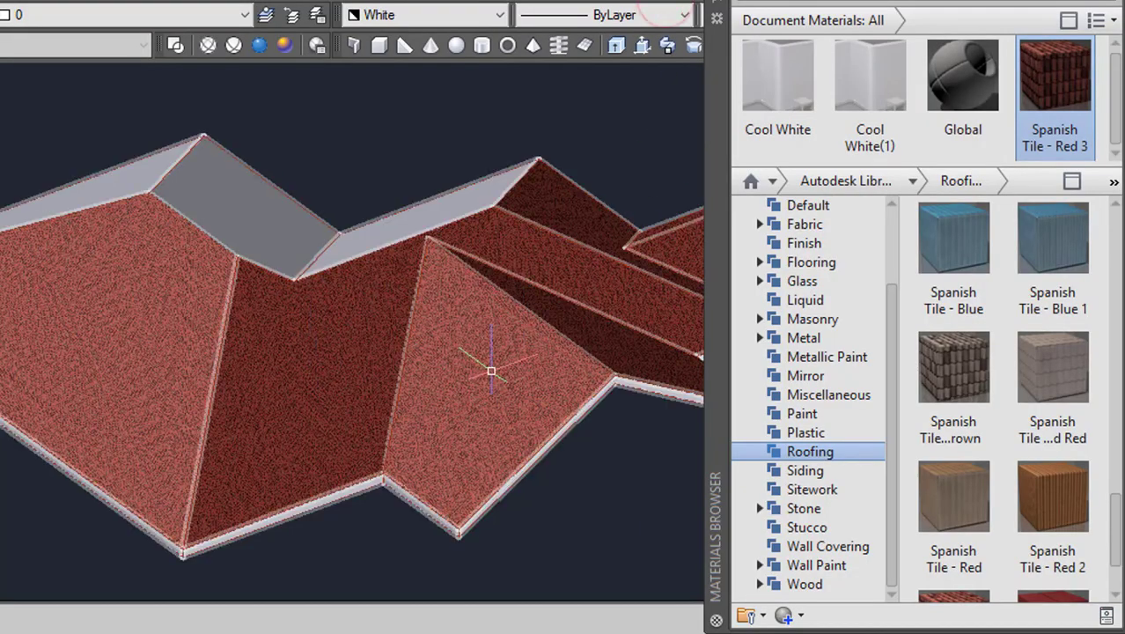
pyautogui.moveTo(489, 370); pyautogui.dragTo(268, 374, button='middle')
pyautogui.moveTo(1054, 96)
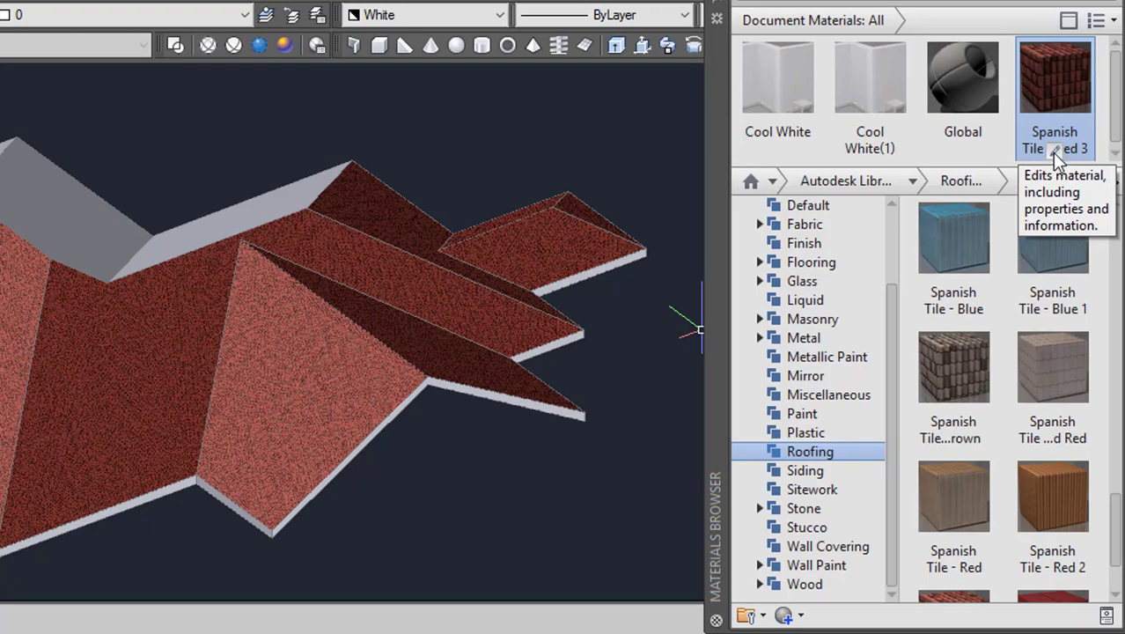
# Open Spanish Tile - Red 3 in the Materials Editor
pyautogui.click(1054, 150)
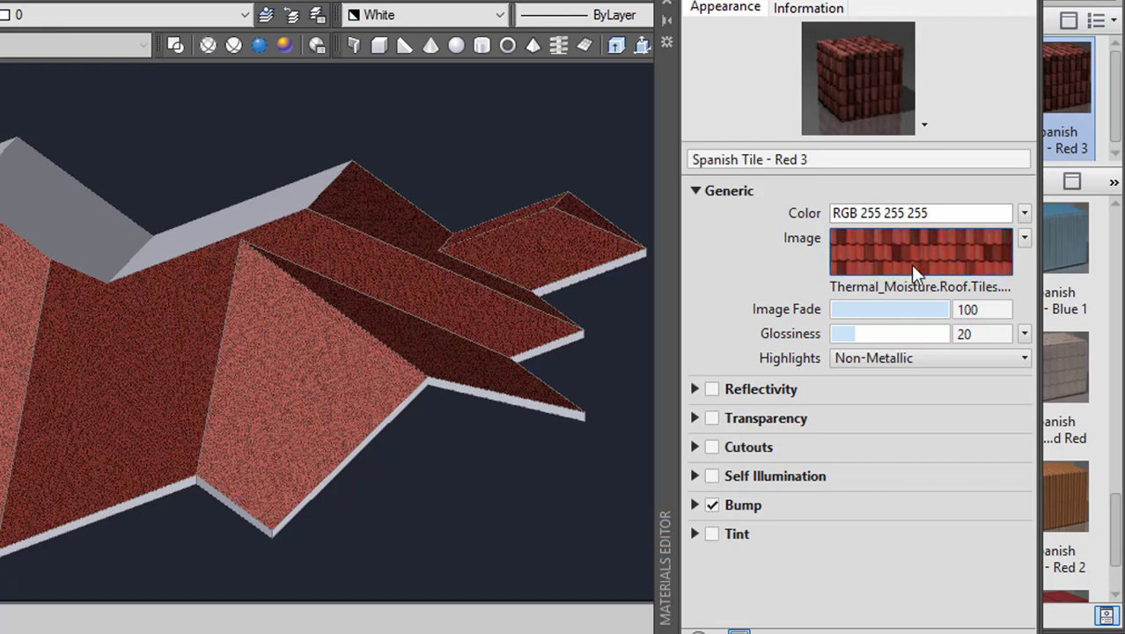
pyautogui.moveTo(920, 251)
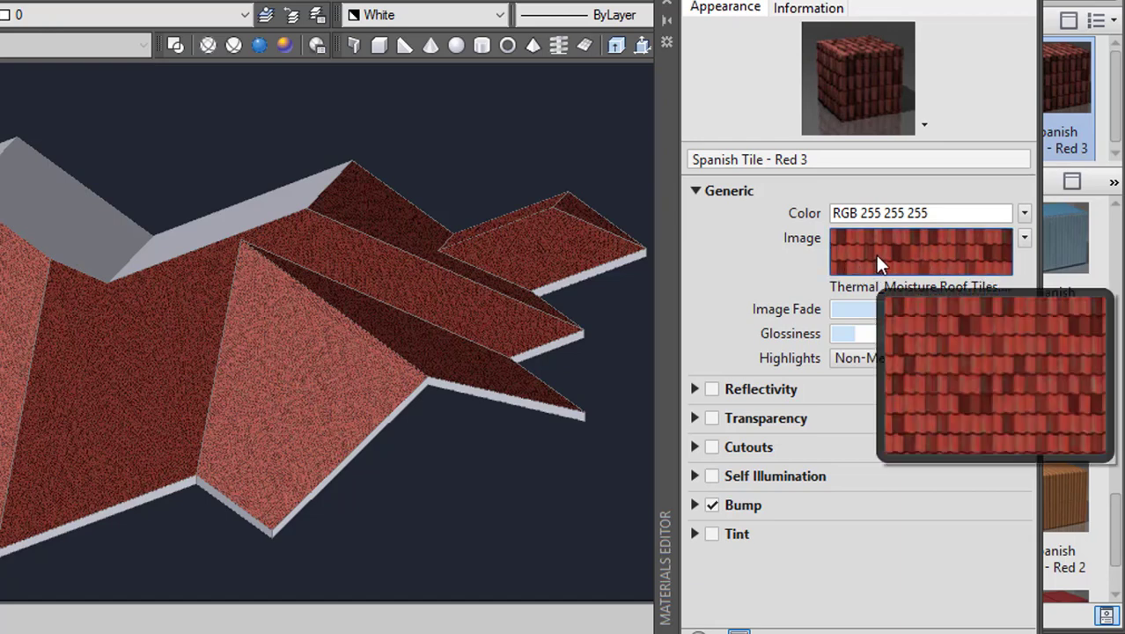
# Set the tile image texture's sample size to 200 and orbit to view the larger tiles
pyautogui.click(924, 249)
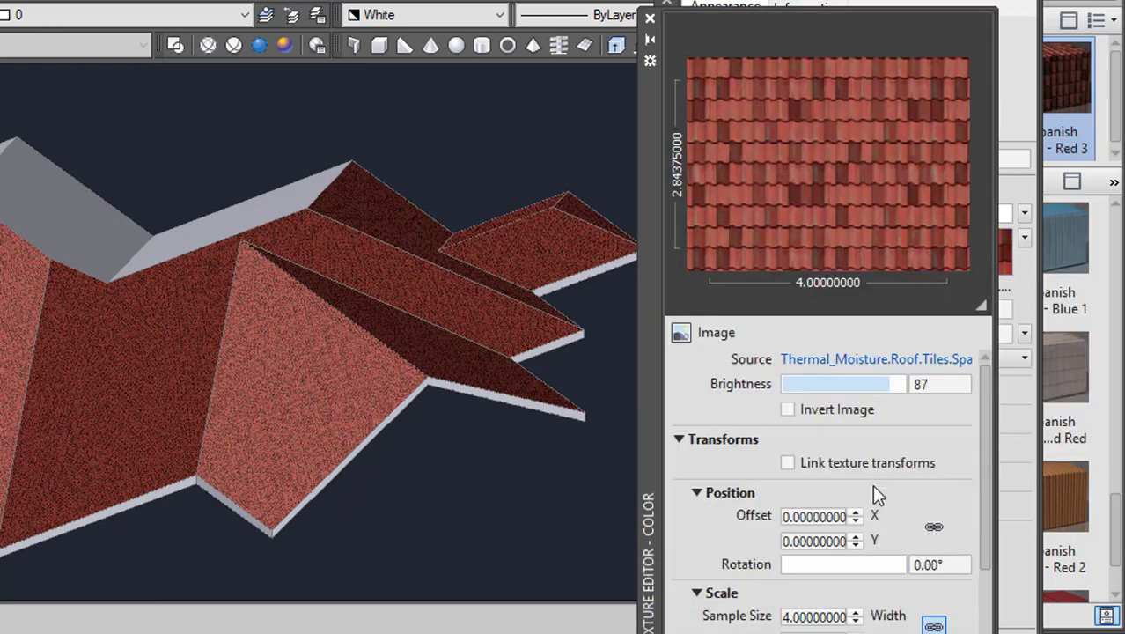
pyautogui.click(820, 616)
pyautogui.doubleClick(821, 616)
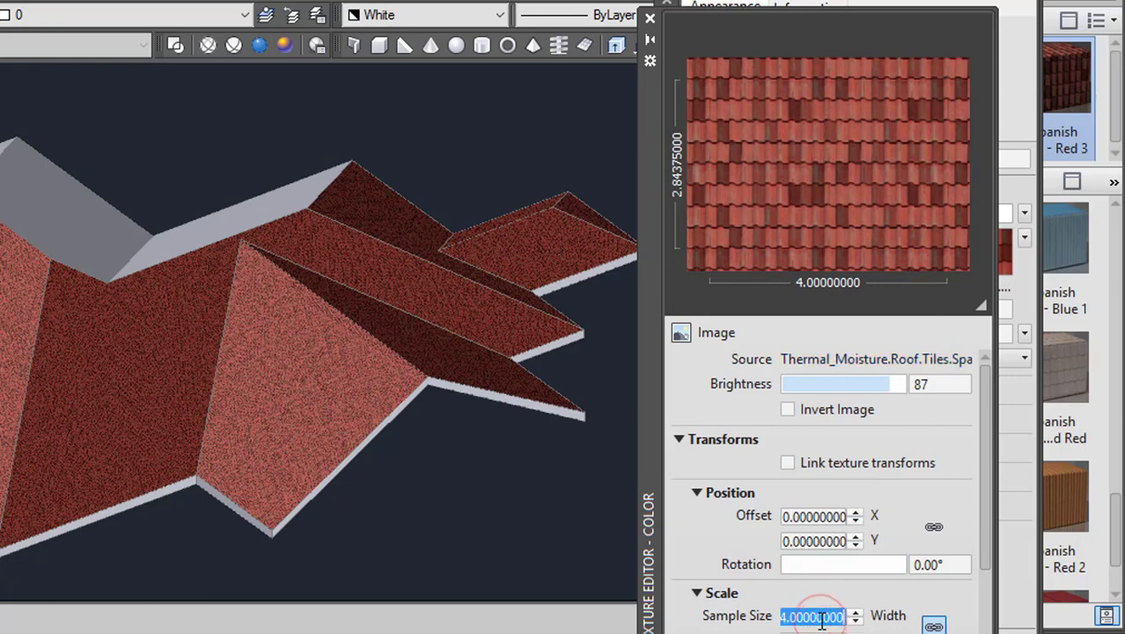
pyautogui.write('2')
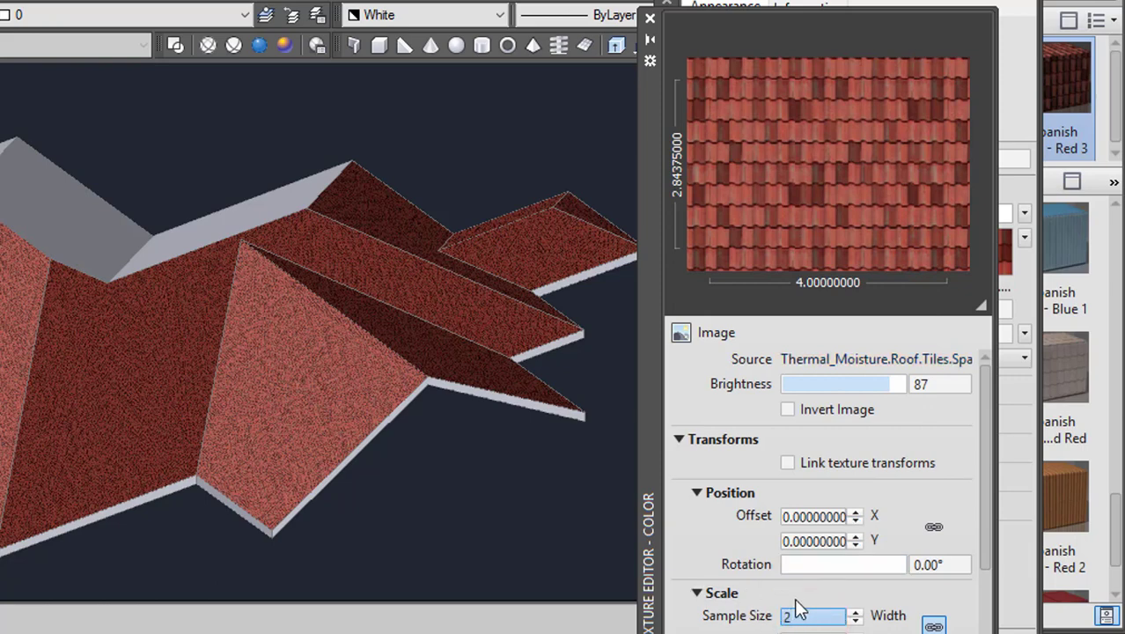
pyautogui.press('Return')
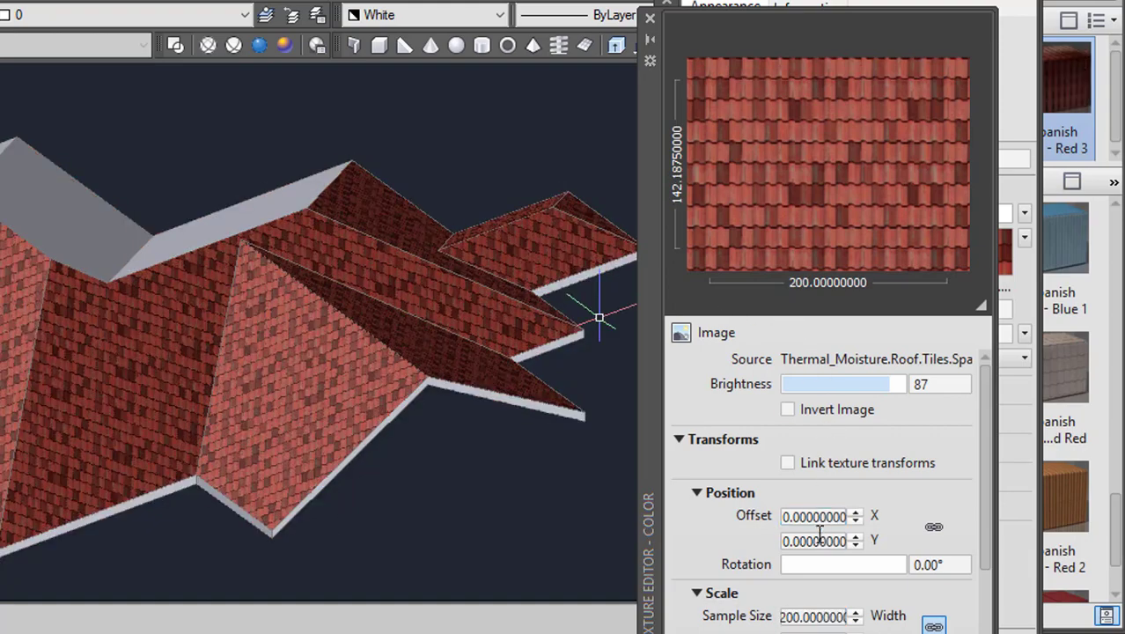
pyautogui.moveTo(113, 397)
pyautogui.keyDown('shift'); pyautogui.mouseDown(button='middle')
pyautogui.moveTo(319, 409)
pyautogui.moveTo(187, 230)
pyautogui.mouseUp(button='middle'); pyautogui.keyUp('shift')
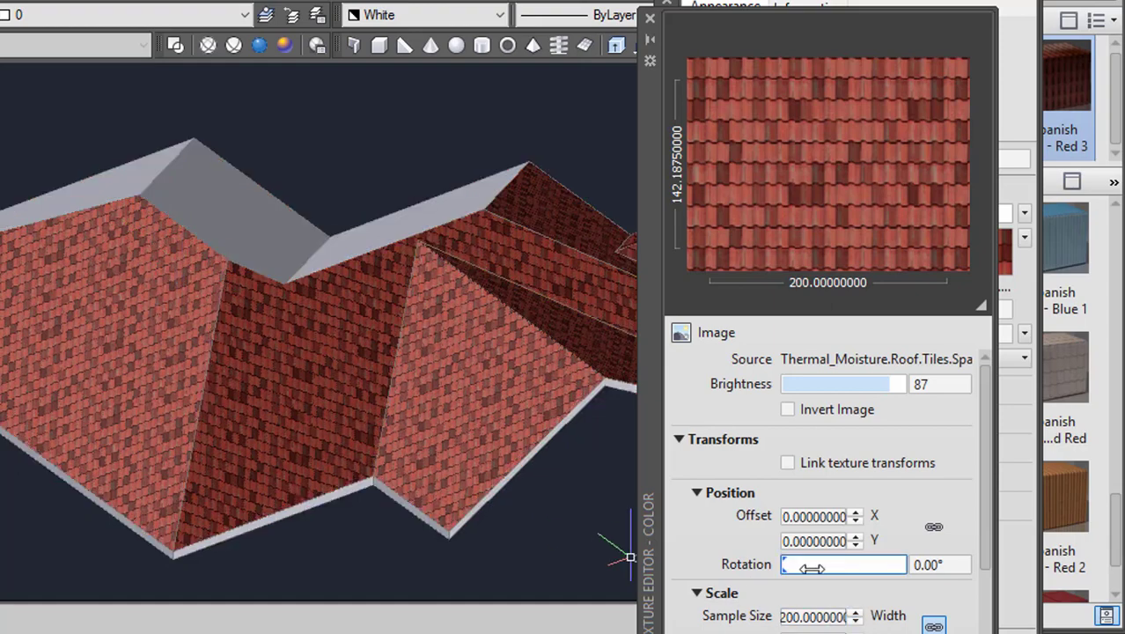
# Set the texture rotation to 52.3° and orbit around the roof to check the tiles
pyautogui.doubleClick(950, 564)
pyautogui.write('52.3')
pyautogui.press('Return')
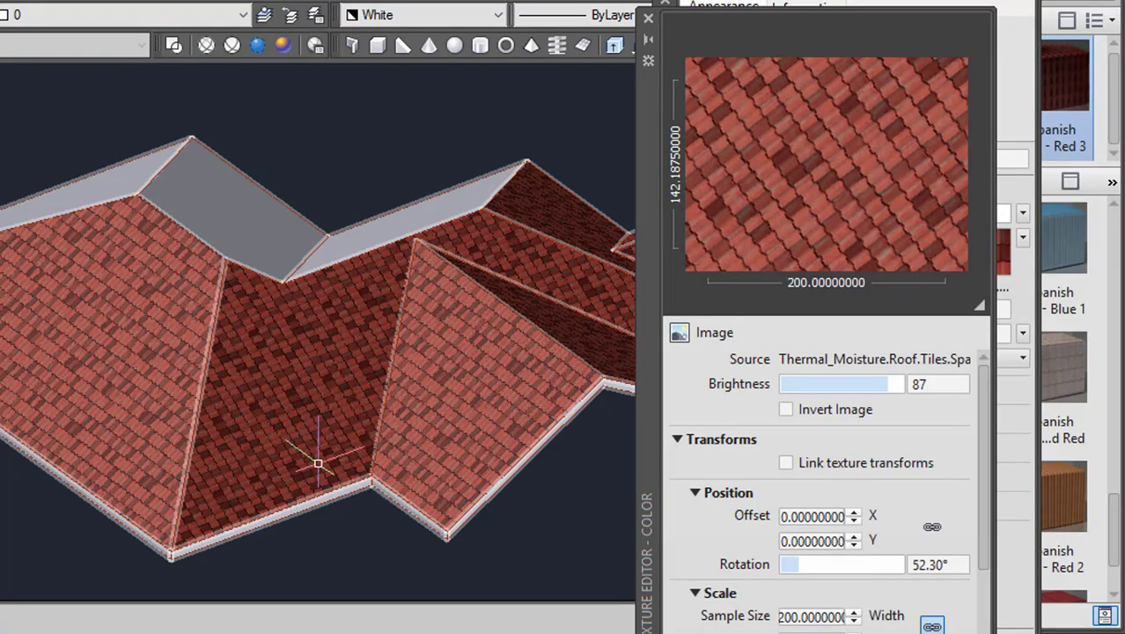
pyautogui.moveTo(344, 480)
pyautogui.keyDown('shift'); pyautogui.mouseDown(button='middle')
pyautogui.moveTo(219, 480)
pyautogui.moveTo(291, 495)
pyautogui.mouseUp(button='middle'); pyautogui.keyUp('shift')
pyautogui.scroll(3, 244, 347)
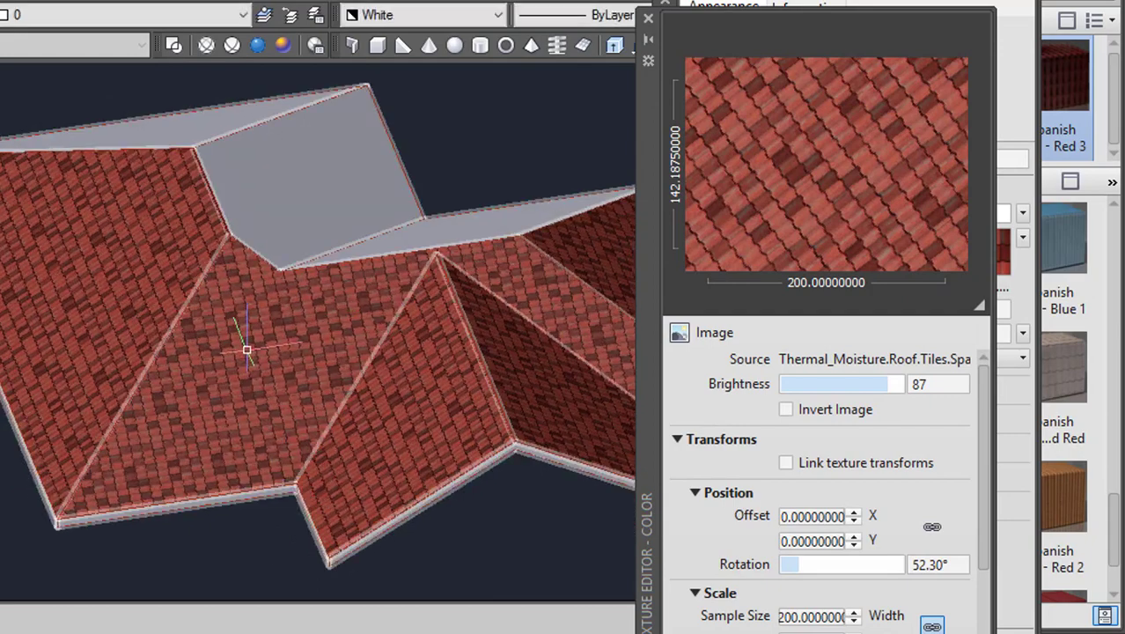
pyautogui.scroll(4, 351, 369)
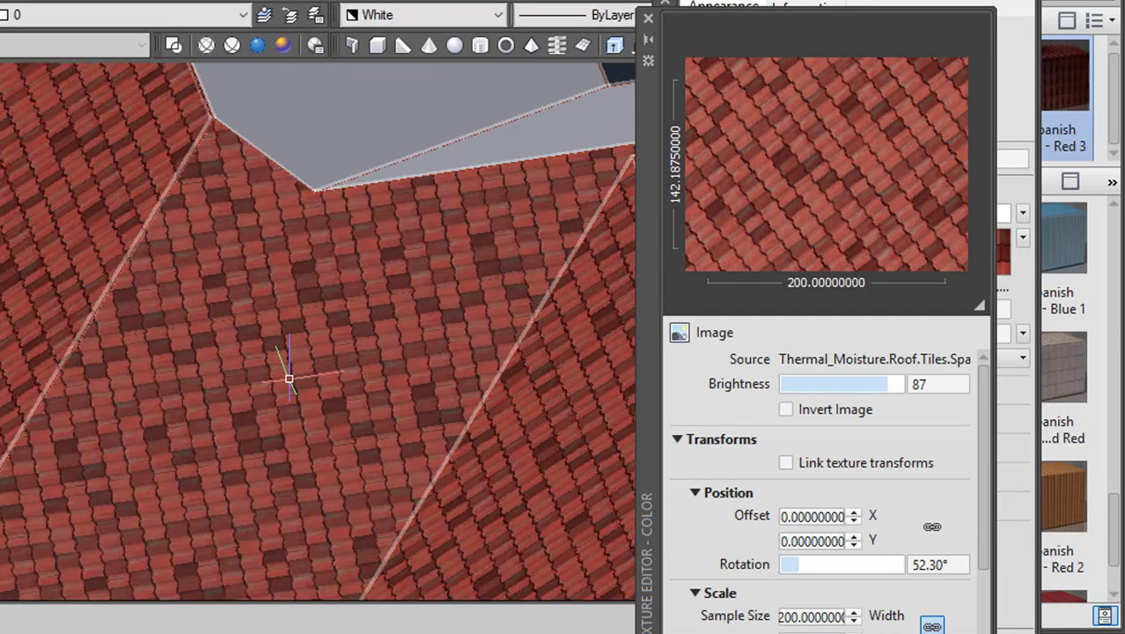
pyautogui.scroll(-3, 251, 395)
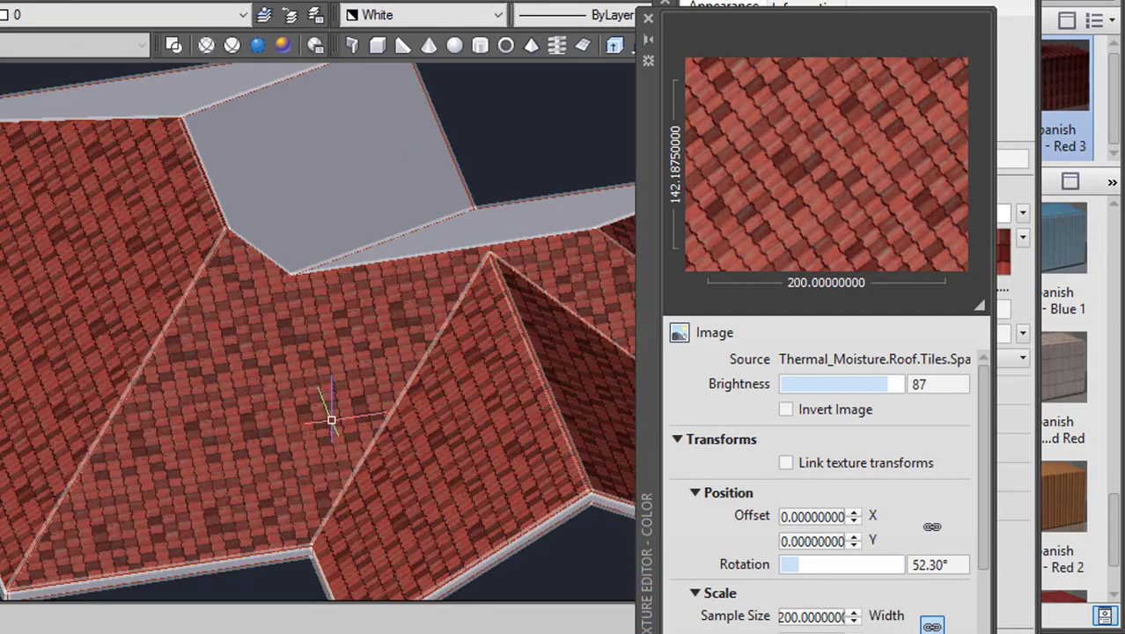
pyautogui.moveTo(330, 418)
pyautogui.keyDown('shift'); pyautogui.mouseDown(button='middle')
pyautogui.moveTo(195, 392)
pyautogui.moveTo(394, 324)
pyautogui.mouseUp(button='middle'); pyautogui.keyUp('shift')
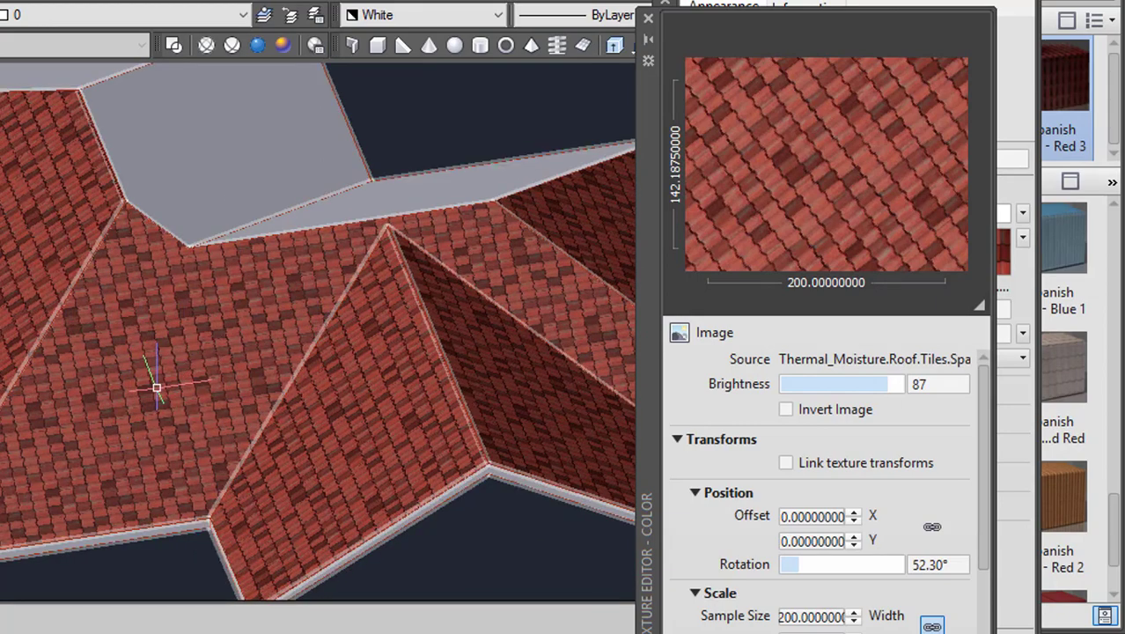
pyautogui.scroll(-3, 188, 360)
pyautogui.write('lef')
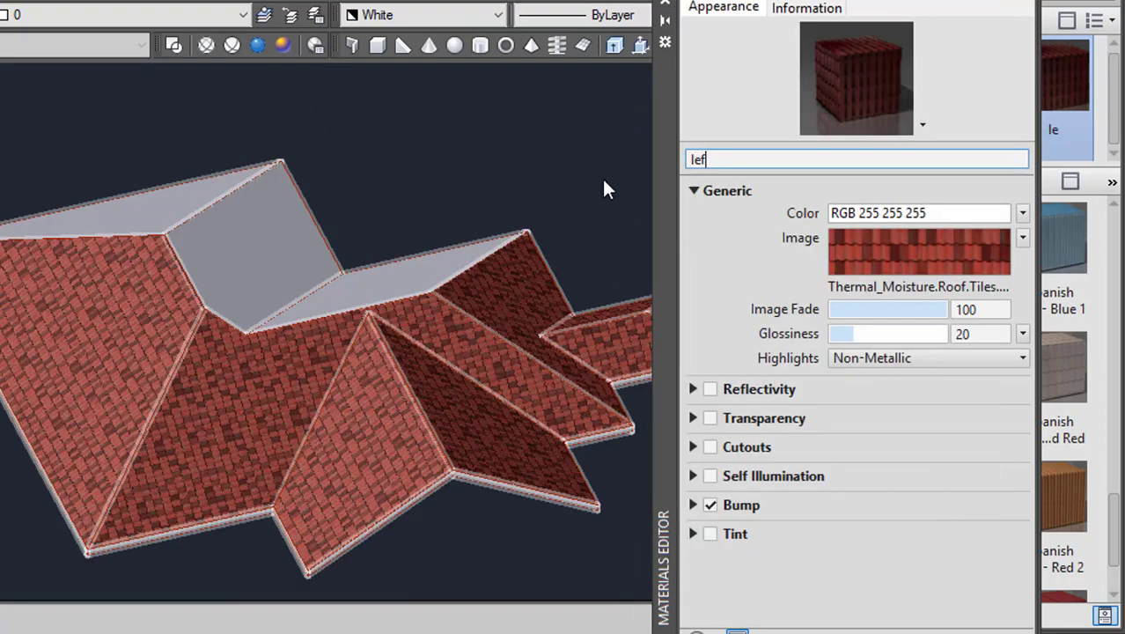
# Name the material 'left and right roof', clear the selection, and close the Materials Editor
pyautogui.write('t and ')
pyautogui.write('right')
pyautogui.write(' roof')
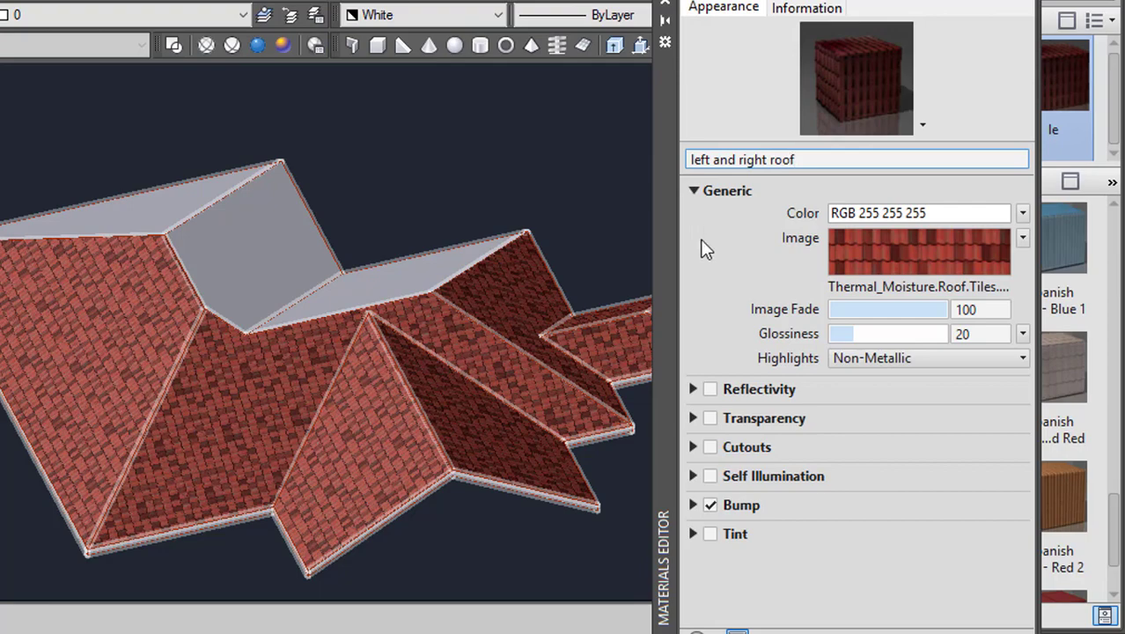
pyautogui.click(728, 269)
pyautogui.click(616, 145)
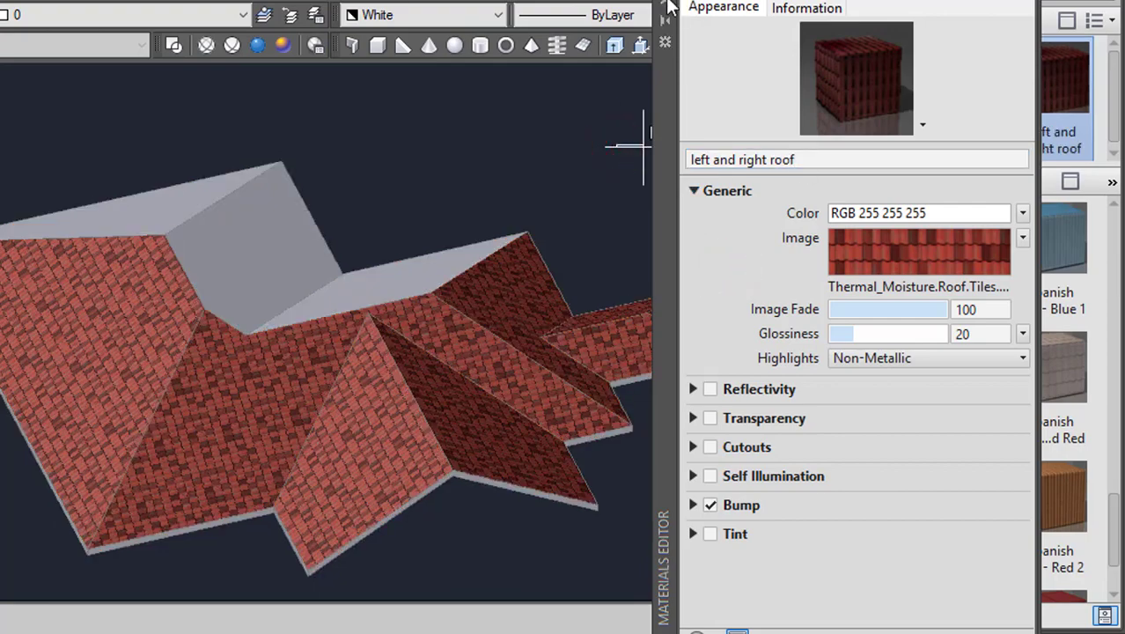
pyautogui.click(669, 7)
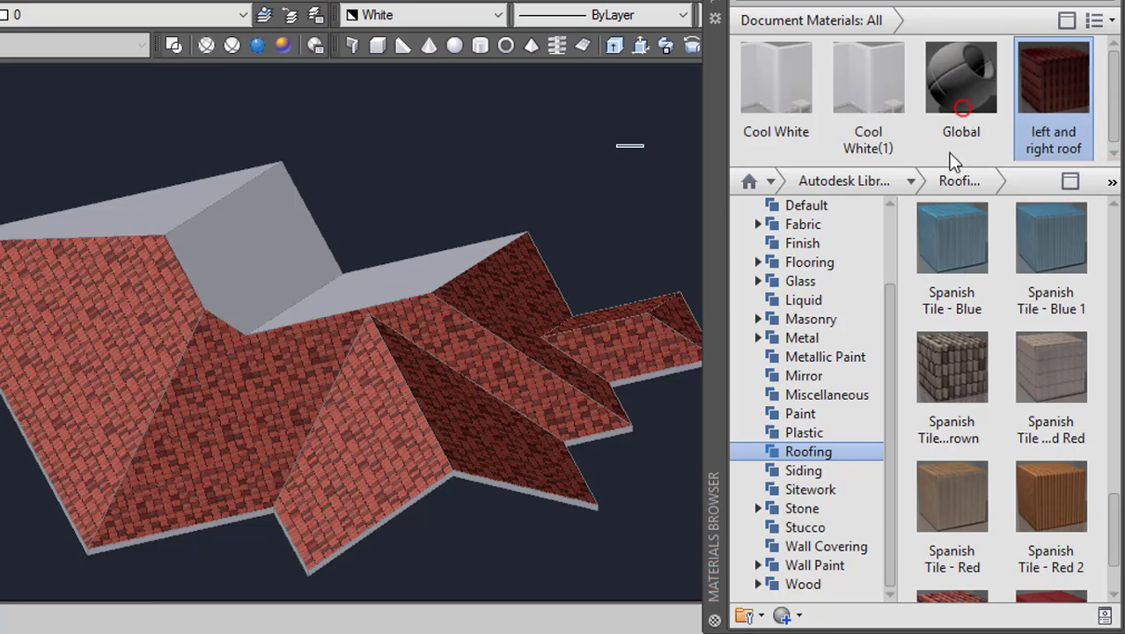
# Select the roof faces, then duplicate 'left and right roof' as a new material named 'front and bank roof'
pyautogui.click(636, 139)
pyautogui.click(604, 167)
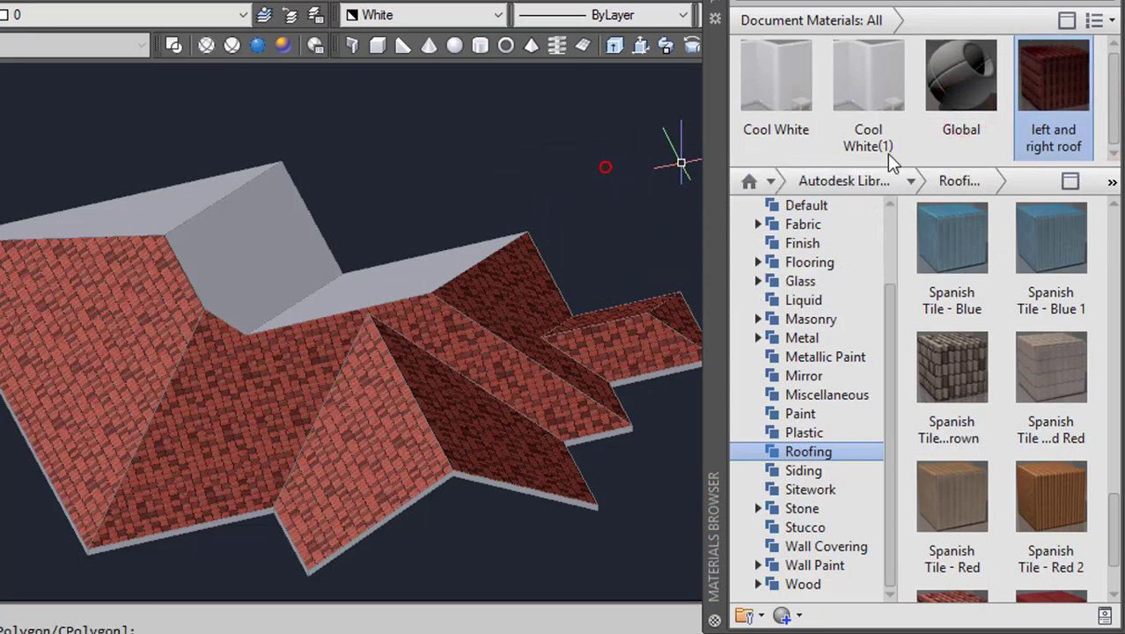
pyautogui.rightClick(1062, 123)
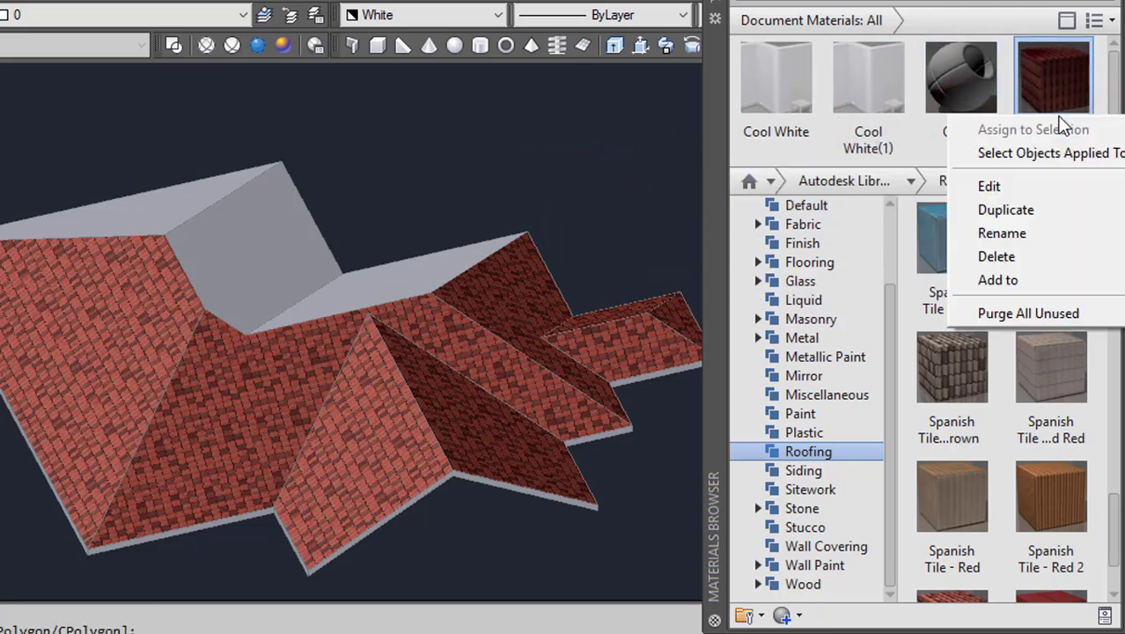
pyautogui.click(1008, 209)
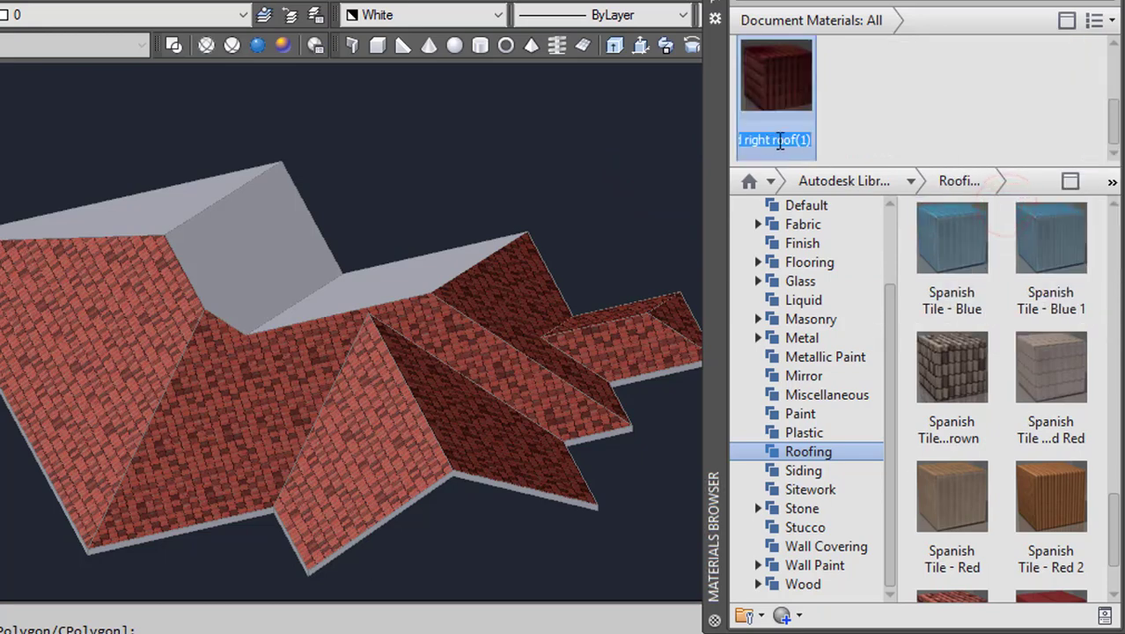
pyautogui.write('f')
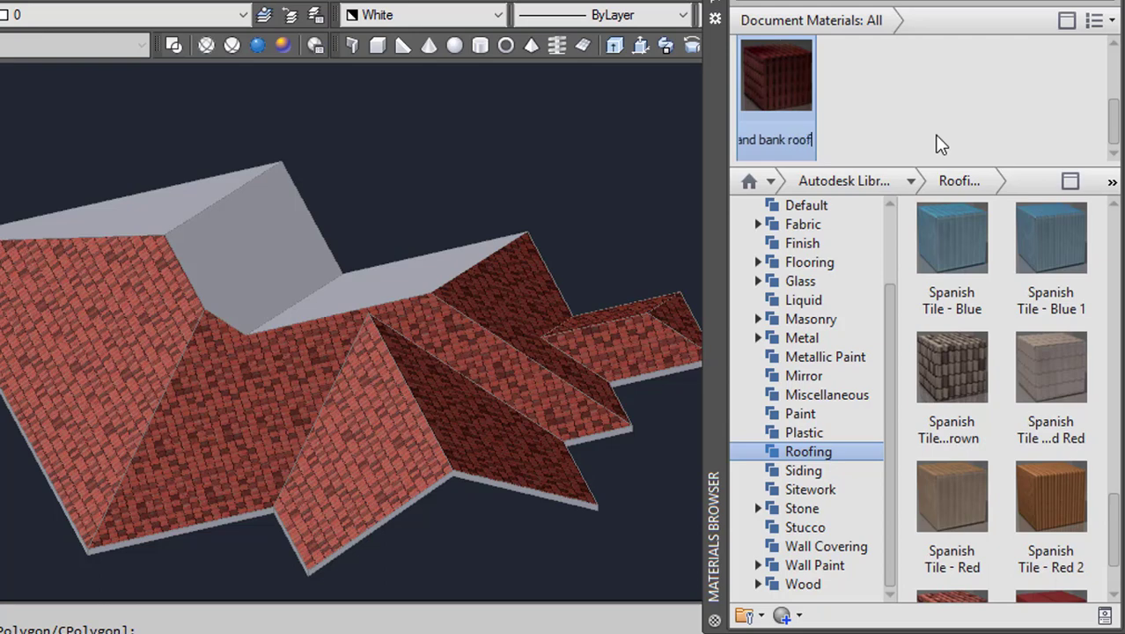
pyautogui.click(940, 141)
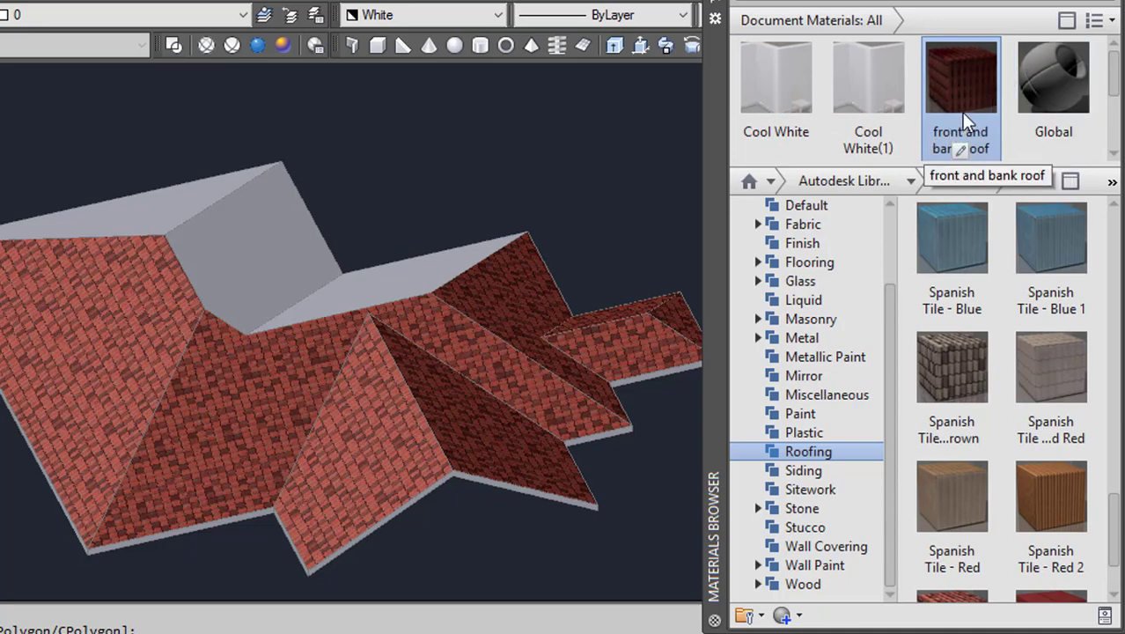
# Apply 'front and bank roof' to the selected grey roof faces and open it for editing
pyautogui.moveTo(647, 201); pyautogui.dragTo(512, 215, button='middle')
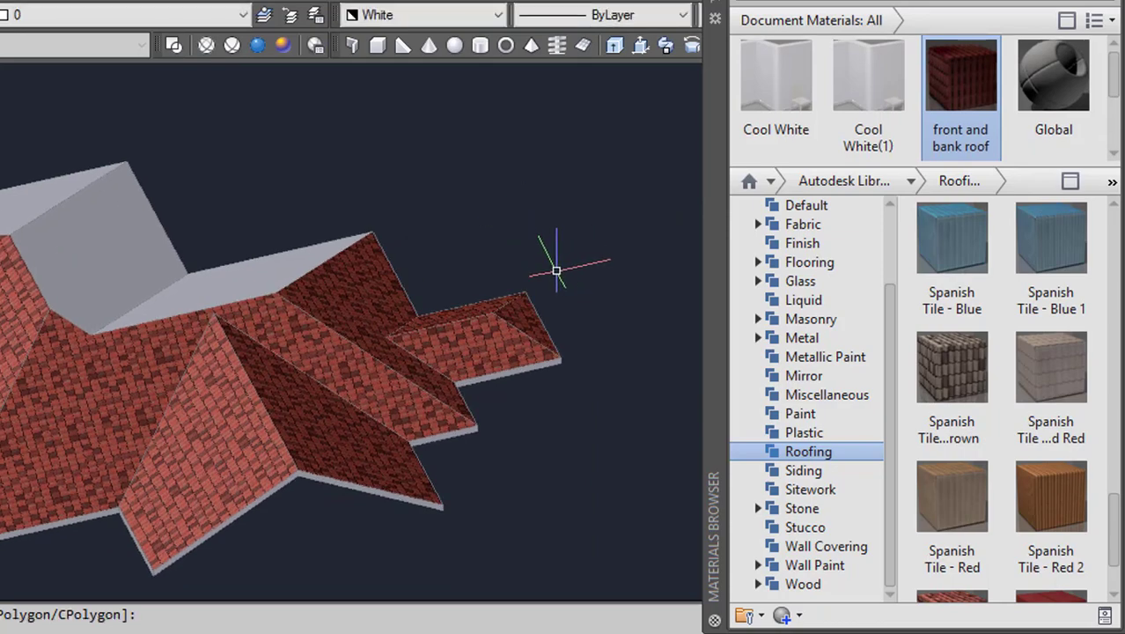
pyautogui.keyDown('shift'); pyautogui.moveTo(557, 270); pyautogui.dragTo(444, 286, button='middle'); pyautogui.keyUp('shift')
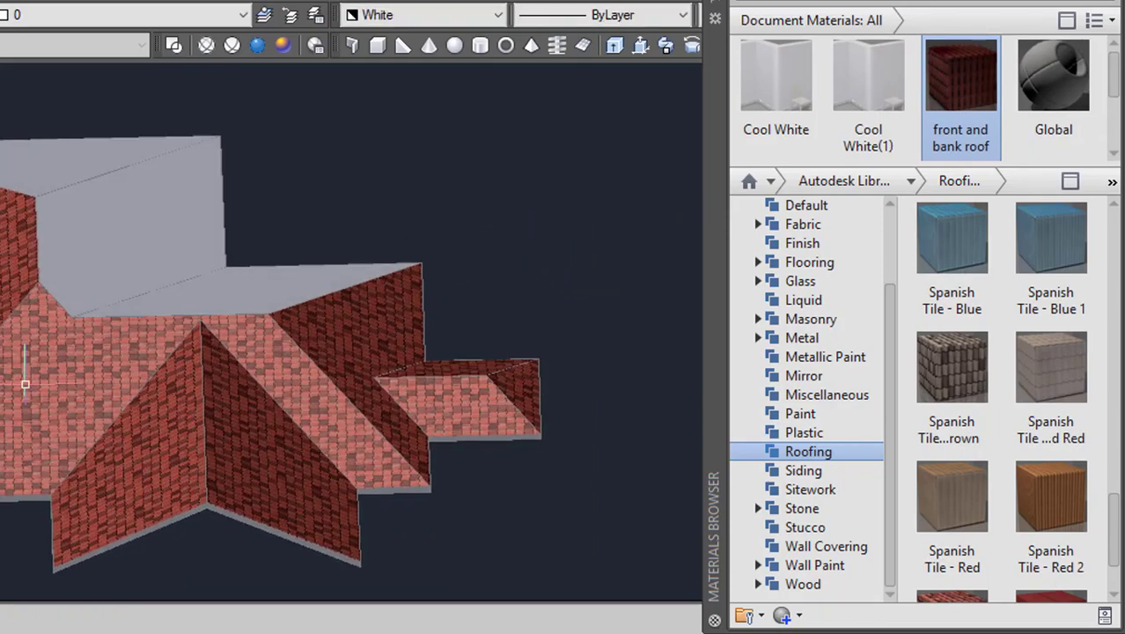
pyautogui.click(26, 384)
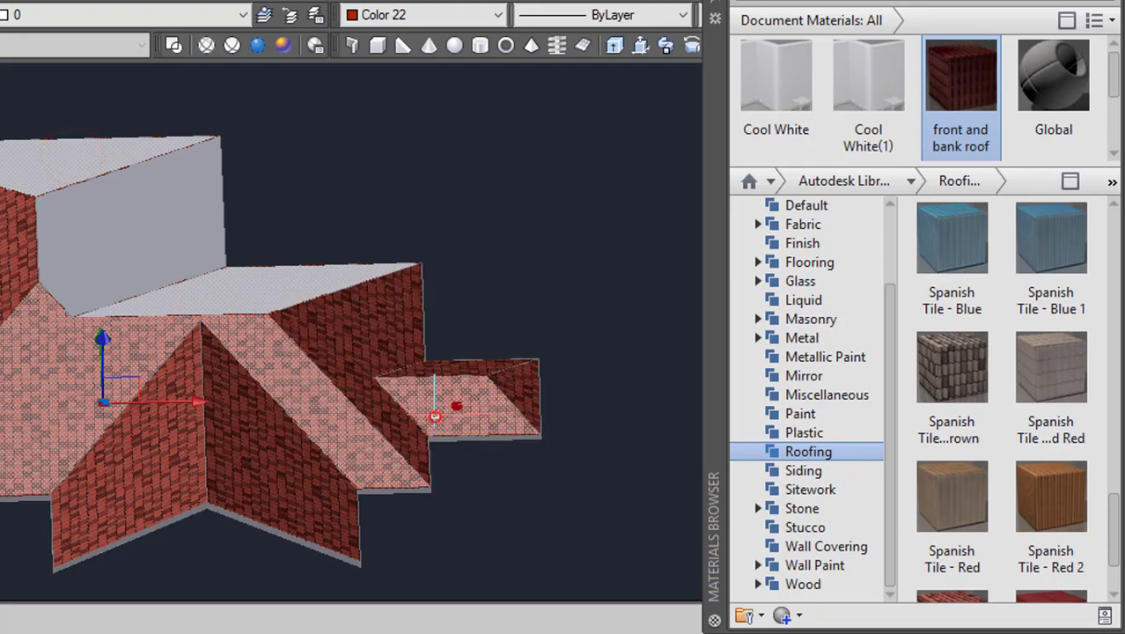
pyautogui.scroll(2, 457, 368)
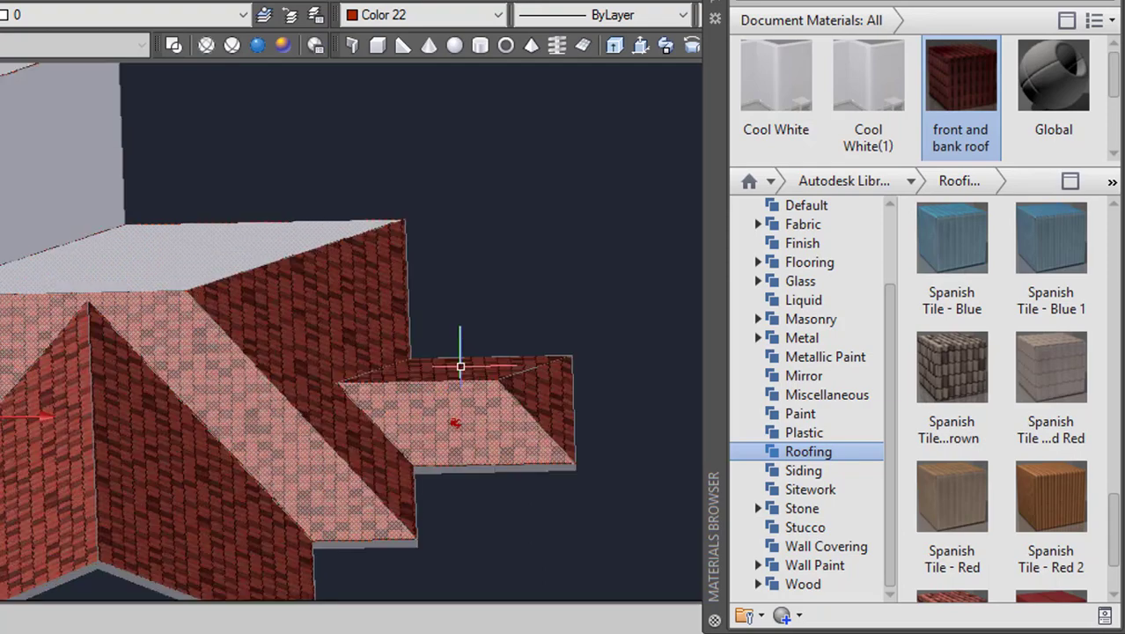
pyautogui.scroll(-2, 445, 380)
pyautogui.scroll(-1, 415, 427)
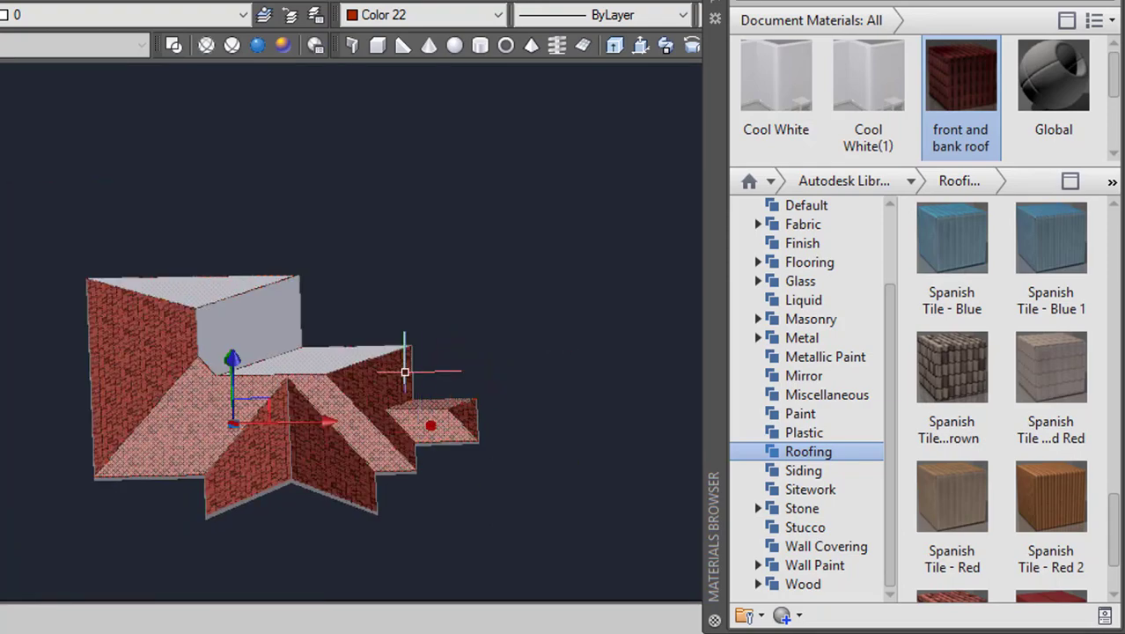
pyautogui.moveTo(960, 78)
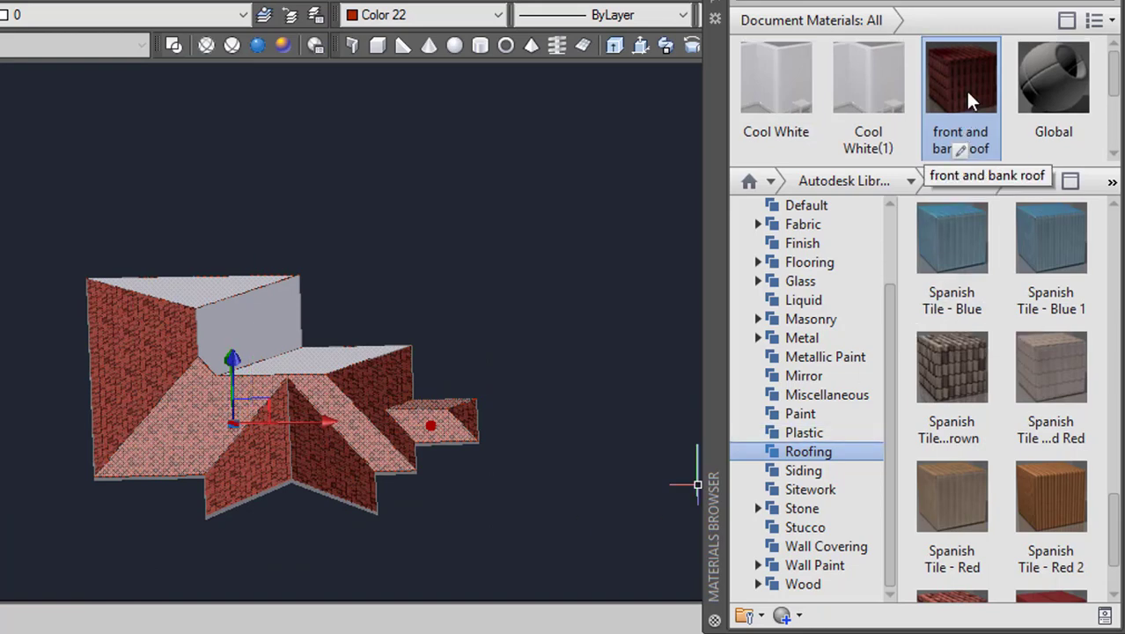
pyautogui.click(970, 99)
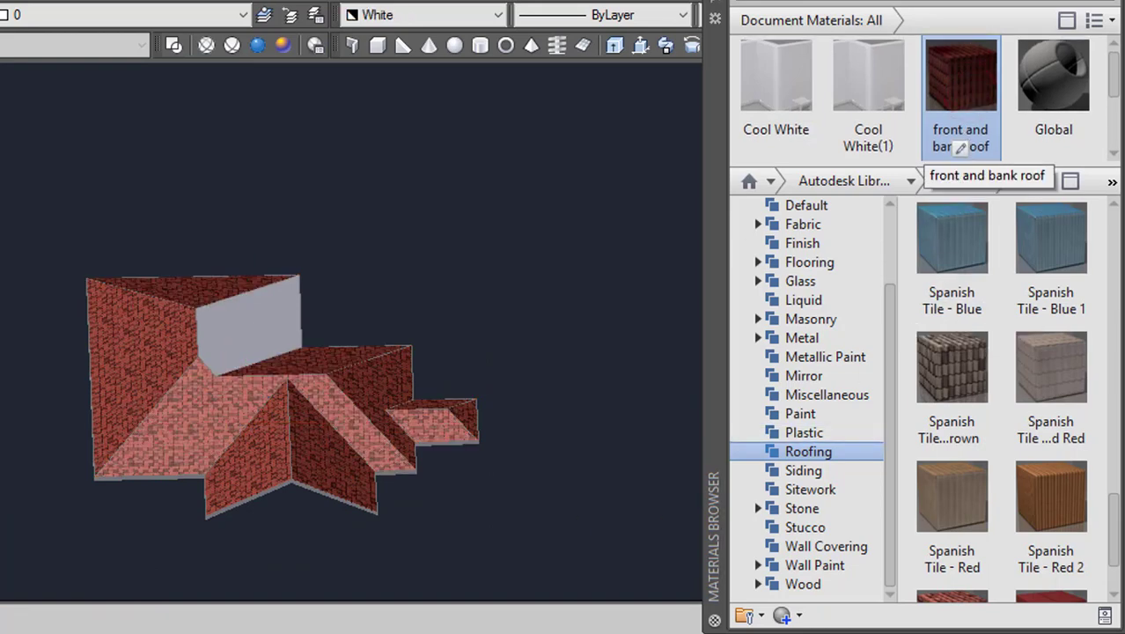
pyautogui.click(961, 149)
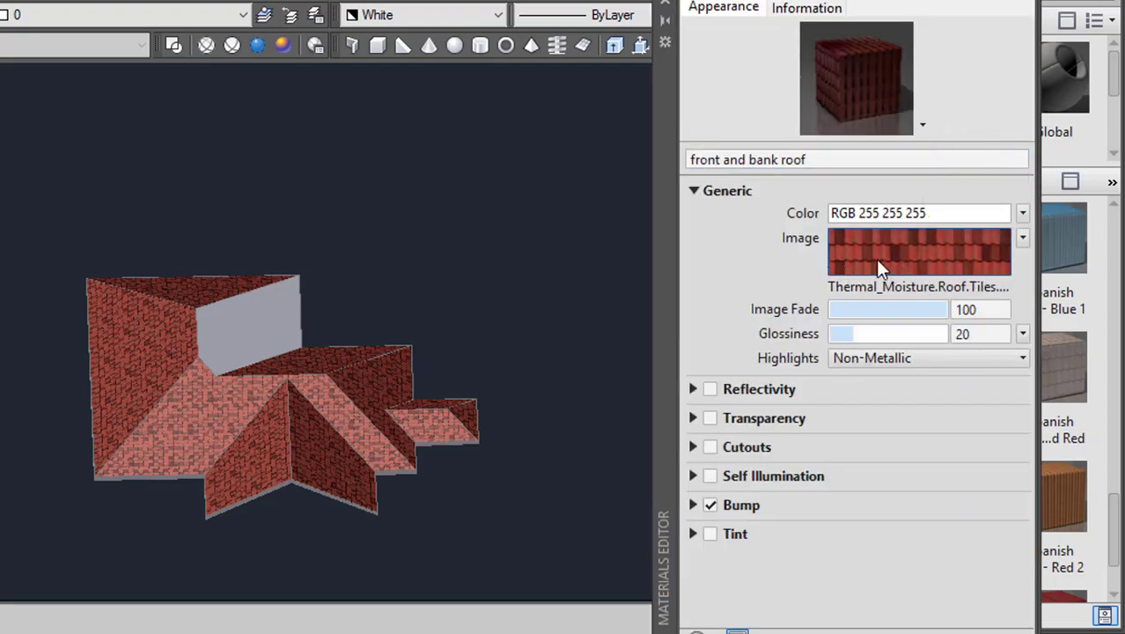
# Open the tile image's texture settings and set its rotation to 319°
pyautogui.click(875, 259)
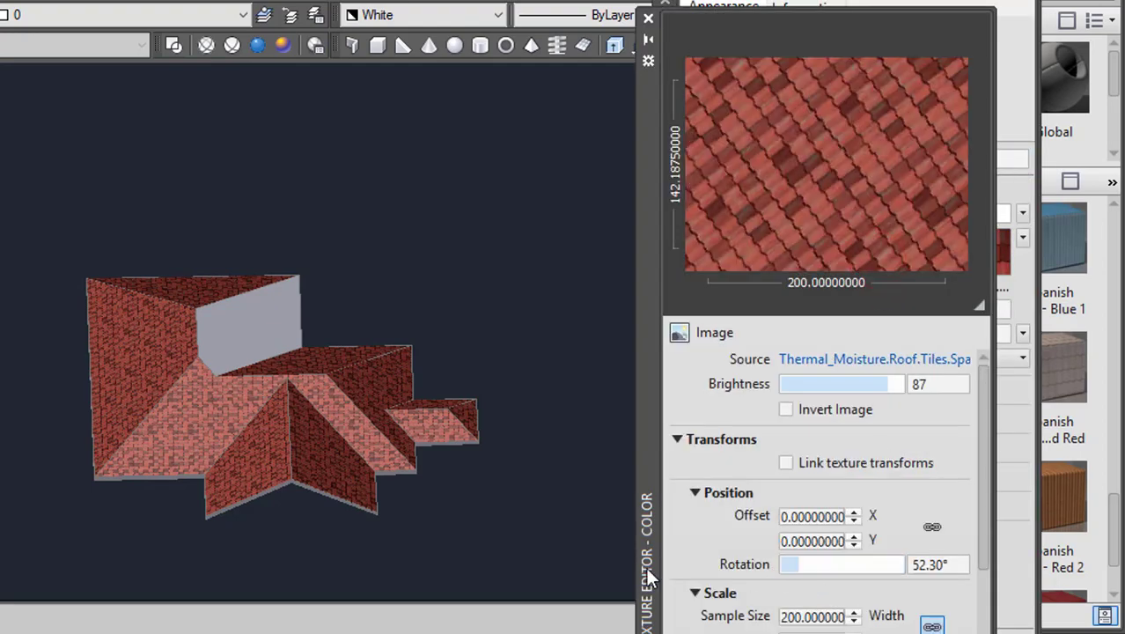
pyautogui.keyDown('shift'); pyautogui.moveTo(344, 528); pyautogui.dragTo(377, 510, button='middle'); pyautogui.keyUp('shift')
pyautogui.scroll(3, 377, 511)
pyautogui.scroll(3, 244, 459)
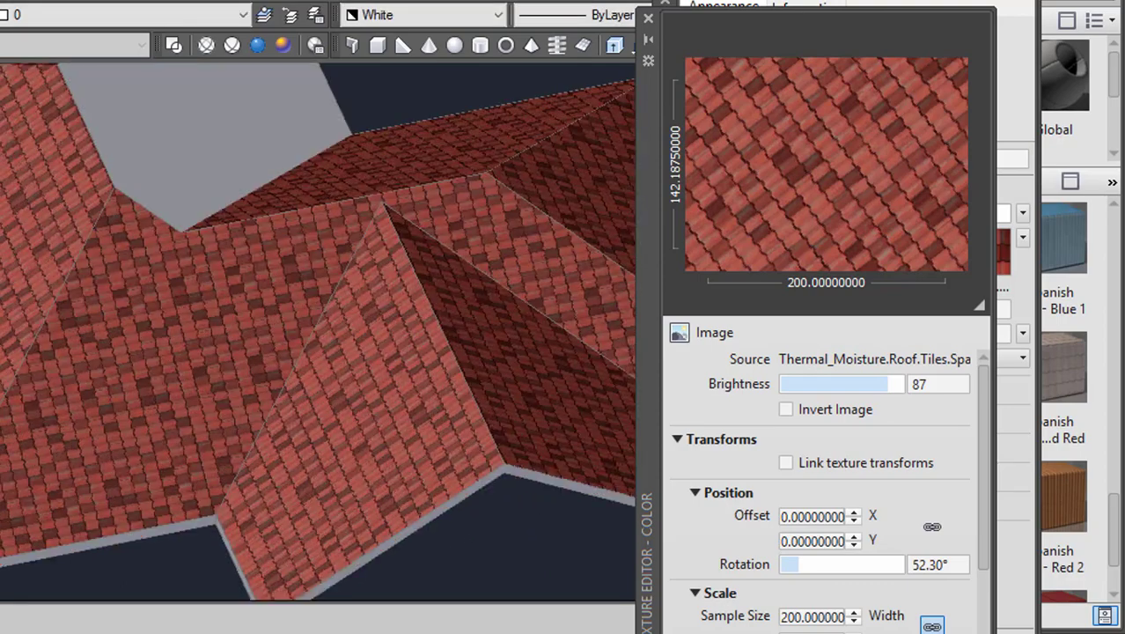
pyautogui.scroll(2, 623, 504)
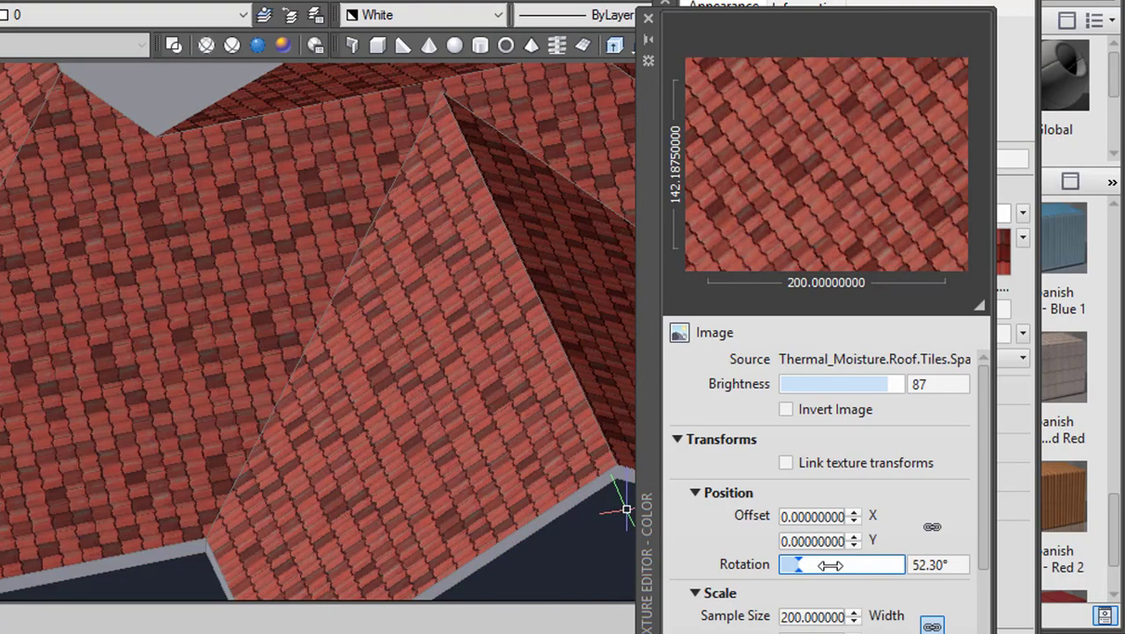
pyautogui.doubleClick(933, 564)
pyautogui.write('319')
pyautogui.press('Return')
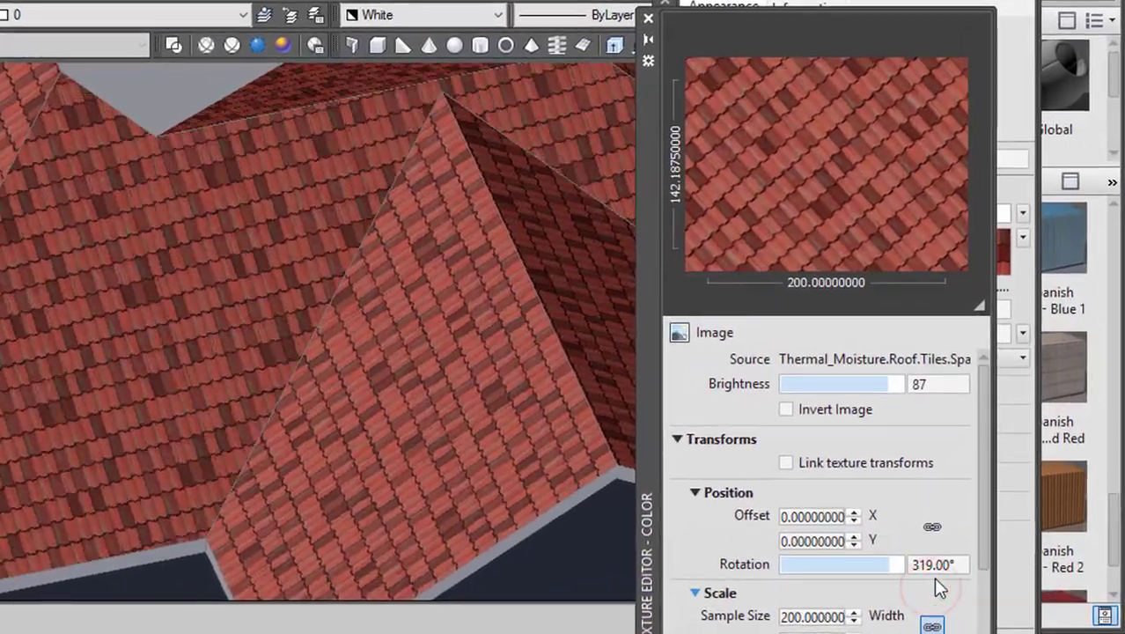
# Adjust the tile texture rotation from 319° to 322°
pyautogui.doubleClick(958, 565)
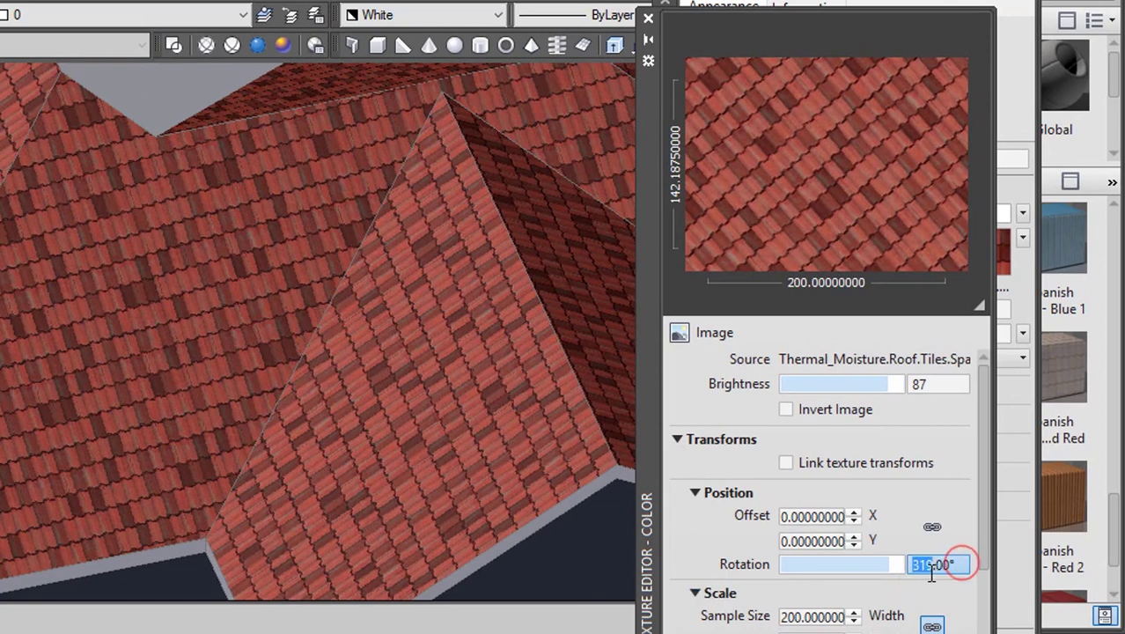
pyautogui.tripleClick(926, 572)
pyautogui.moveTo(952, 564); pyautogui.dragTo(919, 568)
pyautogui.write('322')
pyautogui.click(948, 581)
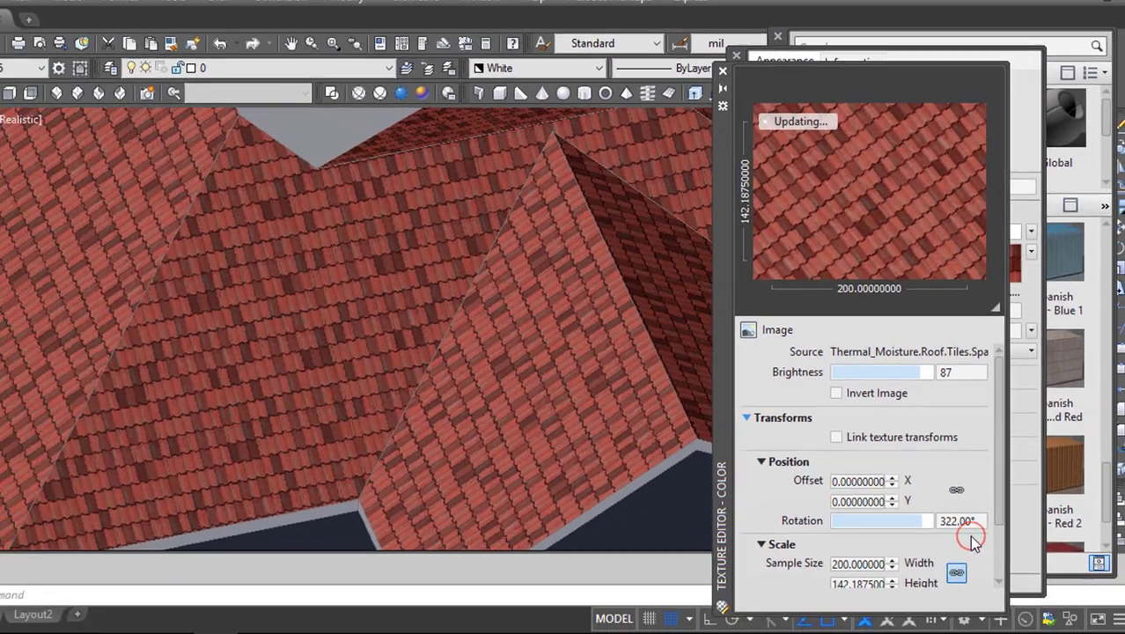
pyautogui.scroll(-2, 733, 474)
pyautogui.scroll(-3, 465, 389)
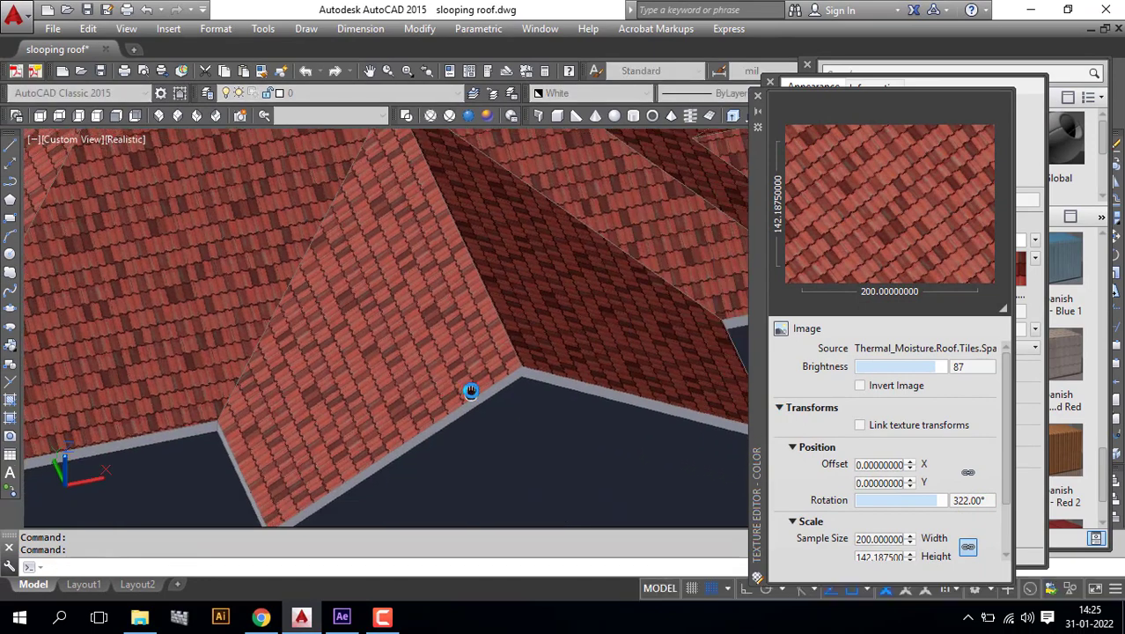
pyautogui.scroll(-2, 528, 418)
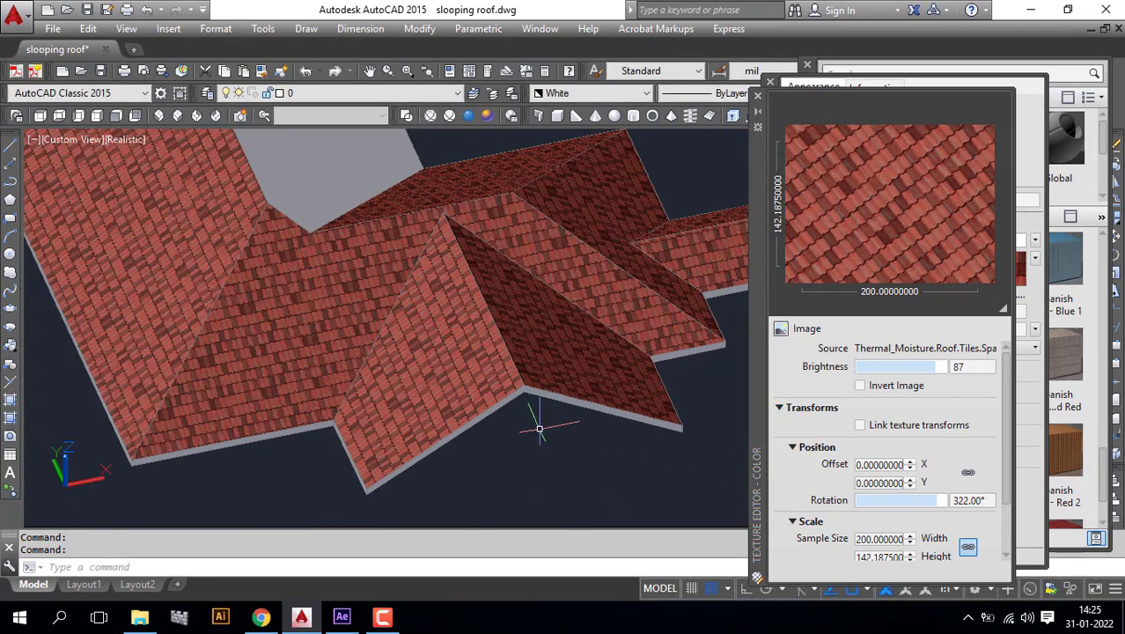
# Orbit the roof to check the 322° tile direction, then close the Texture Editor
pyautogui.moveTo(539, 428)
pyautogui.keyDown('shift'); pyautogui.mouseDown(button='middle')
pyautogui.moveTo(525, 446)
pyautogui.moveTo(395, 441)
pyautogui.moveTo(566, 456)
pyautogui.moveTo(459, 229)
pyautogui.moveTo(537, 384)
pyautogui.moveTo(421, 371)
pyautogui.moveTo(509, 390)
pyautogui.mouseUp(button='middle'); pyautogui.keyUp('shift')
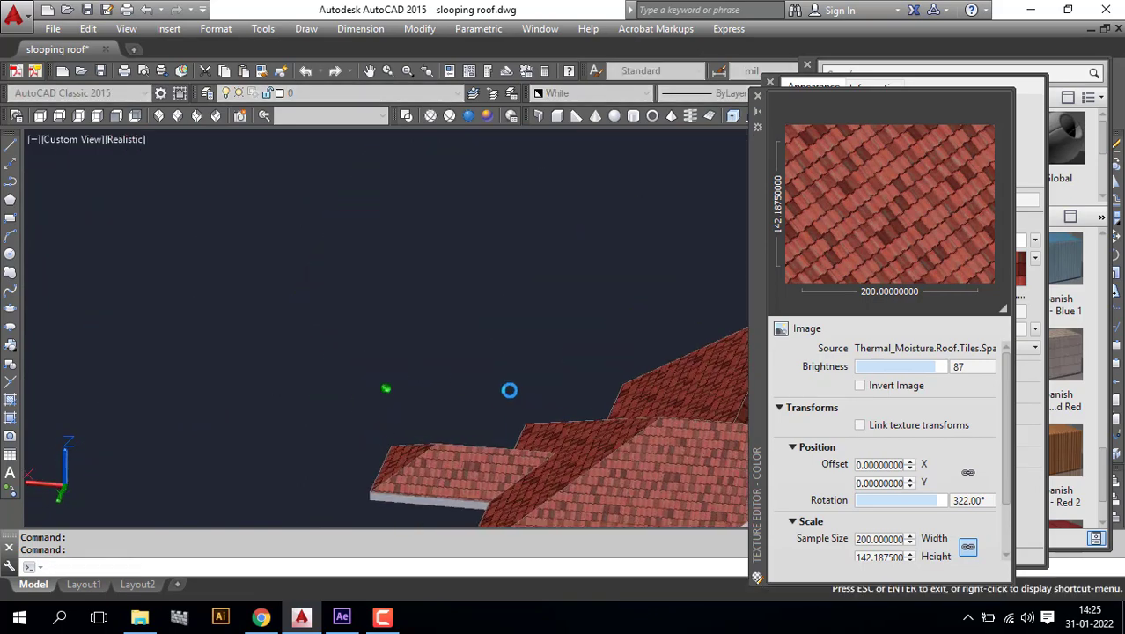
pyautogui.moveTo(436, 330)
pyautogui.keyDown('shift'); pyautogui.mouseDown(button='middle')
pyautogui.moveTo(478, 392)
pyautogui.moveTo(535, 407)
pyautogui.moveTo(575, 389)
pyautogui.moveTo(573, 358)
pyautogui.moveTo(587, 394)
pyautogui.moveTo(575, 336)
pyautogui.mouseUp(button='middle'); pyautogui.keyUp('shift')
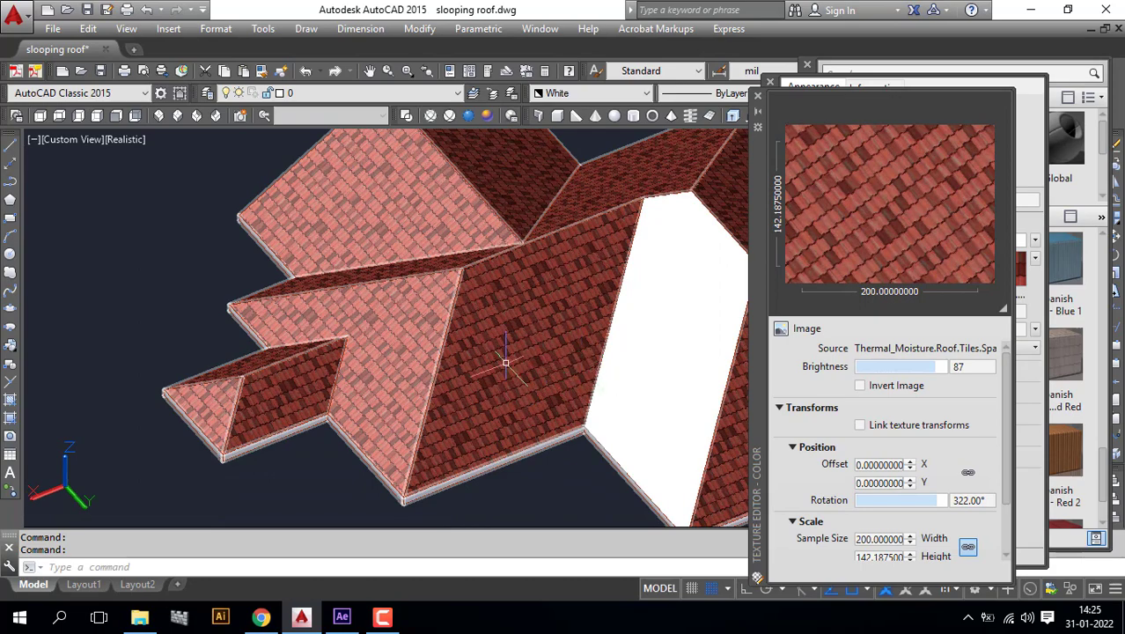
pyautogui.scroll(-2, 744, 372)
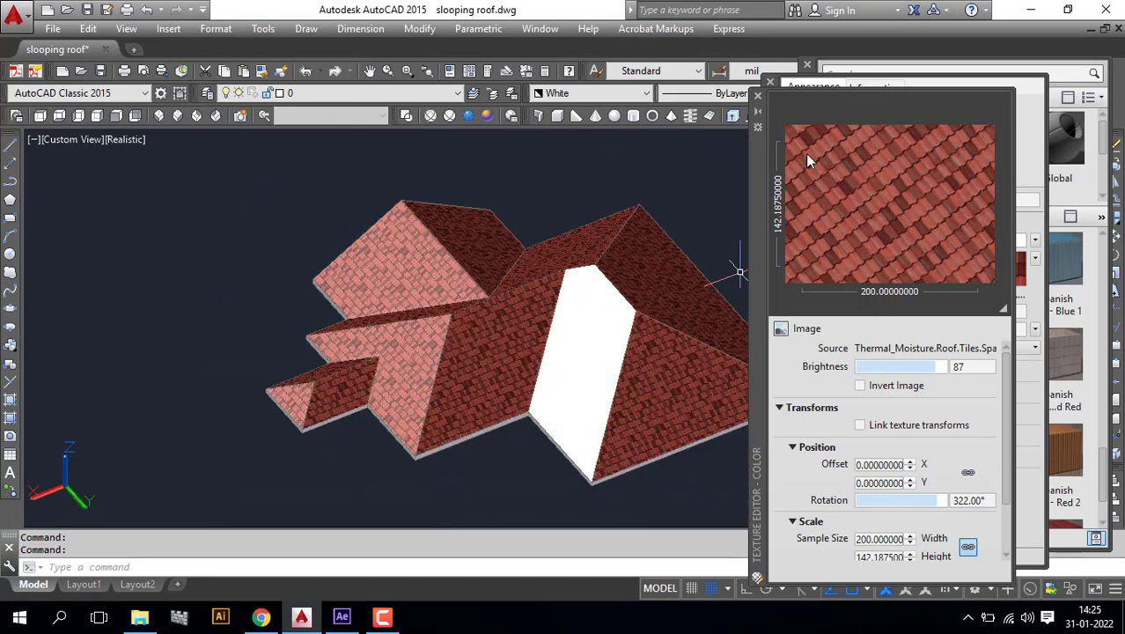
pyautogui.click(759, 95)
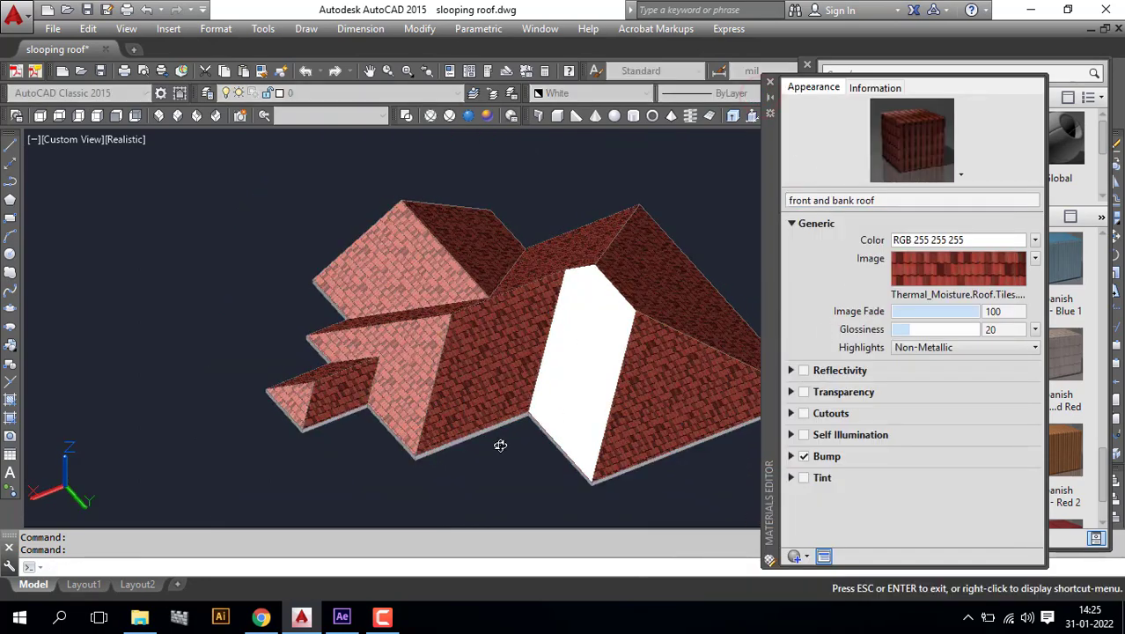
pyautogui.moveTo(497, 445)
pyautogui.keyDown('shift'); pyautogui.mouseDown(button='middle')
pyautogui.moveTo(636, 455)
pyautogui.moveTo(697, 433)
pyautogui.moveTo(746, 354)
pyautogui.mouseUp(button='middle'); pyautogui.keyUp('shift')
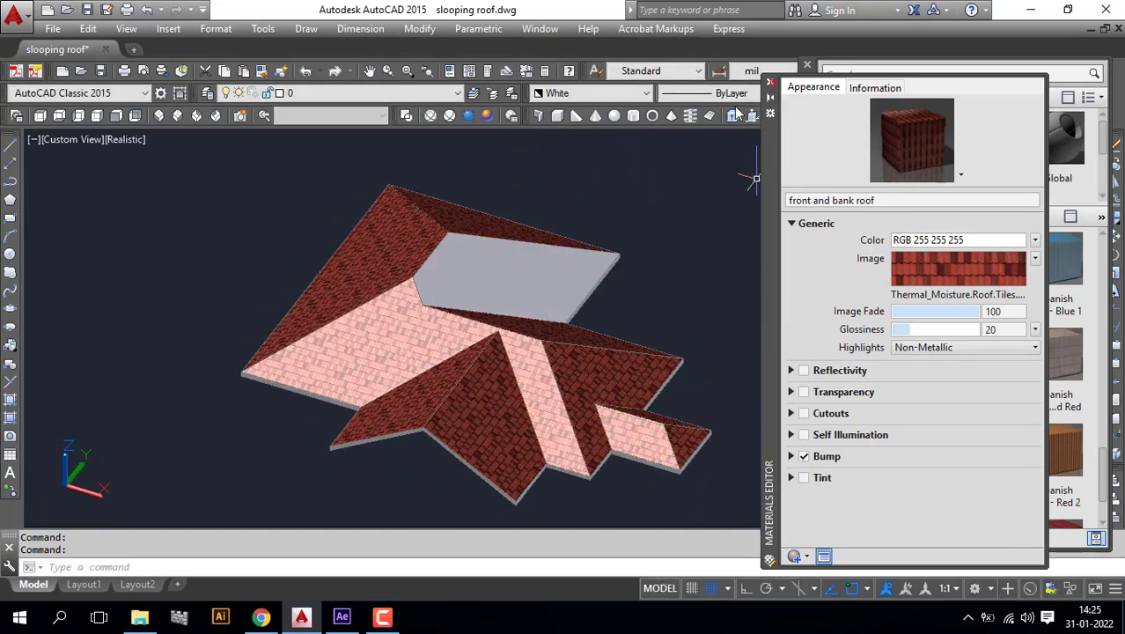
# Close the Materials Editor and drag 'left and right roof' onto the last grey roof face
pyautogui.click(770, 82)
pyautogui.scroll(-3, 987, 181)
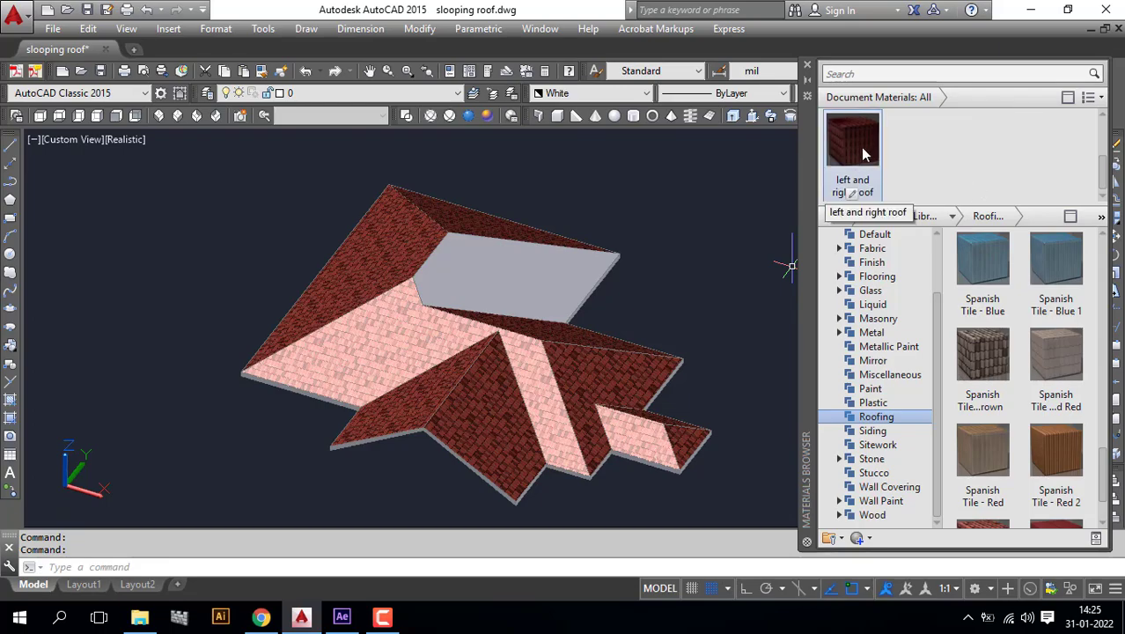
pyautogui.moveTo(862, 141); pyautogui.dragTo(519, 259)
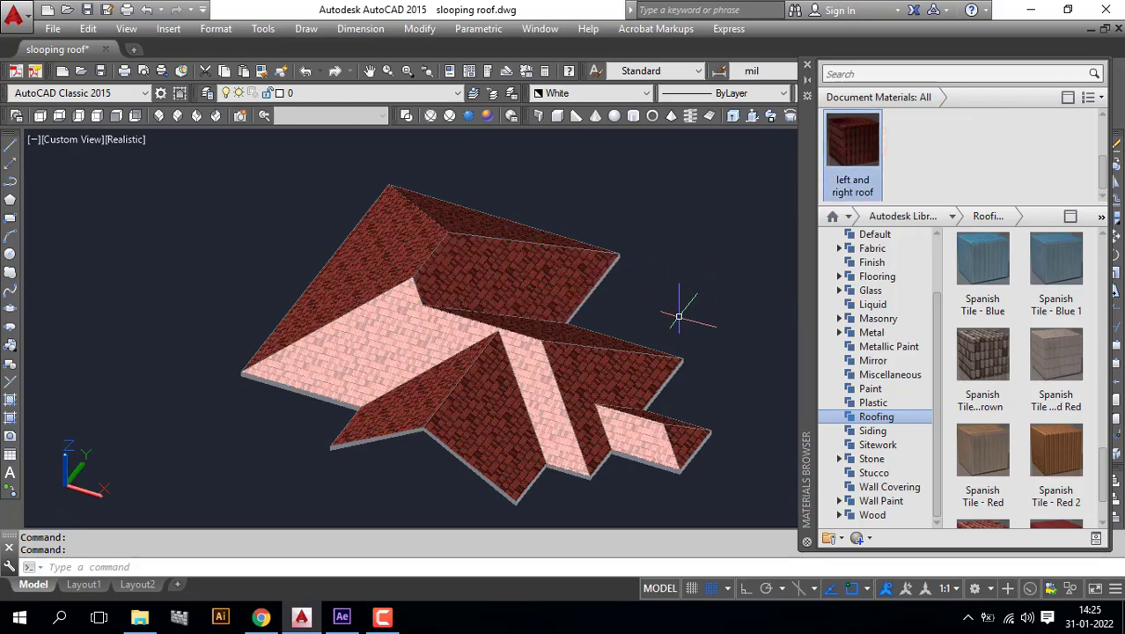
pyautogui.moveTo(678, 307)
pyautogui.keyDown('shift'); pyautogui.mouseDown(button='middle')
pyautogui.moveTo(514, 303)
pyautogui.moveTo(495, 286)
pyautogui.moveTo(764, 300)
pyautogui.mouseUp(button='middle'); pyautogui.keyUp('shift')
# Orbit to confirm the whole roof is red-tiled, then close the Materials Browser
pyautogui.keyDown('shift'); pyautogui.moveTo(674, 338); pyautogui.dragTo(513, 326, button='middle'); pyautogui.keyUp('shift')
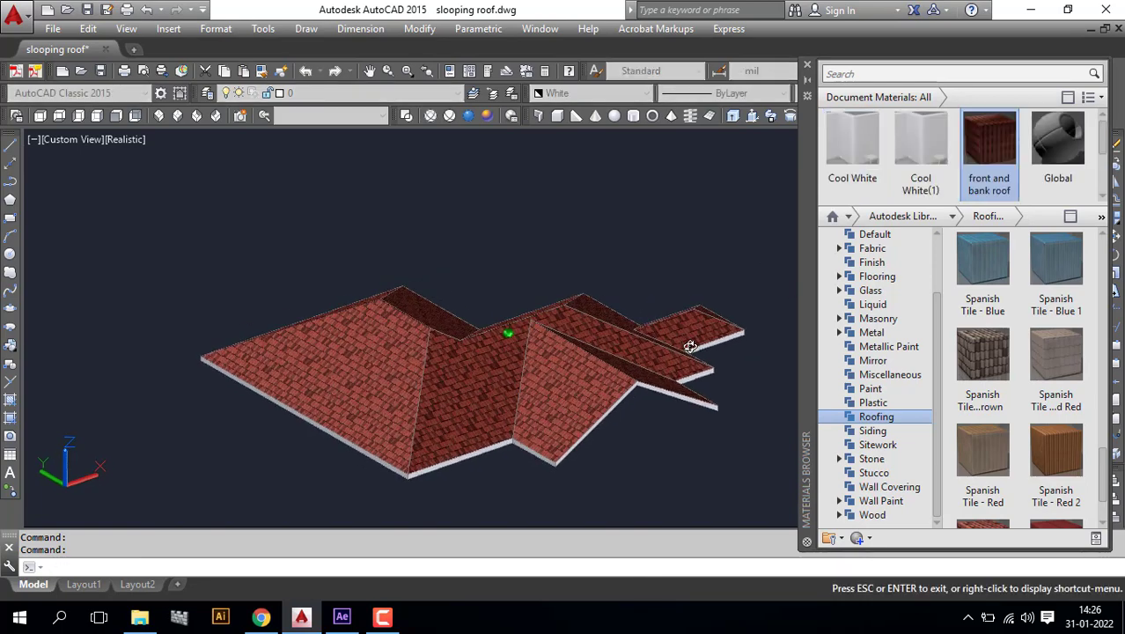
pyautogui.scroll(5, 571, 320)
pyautogui.scroll(-3, 572, 320)
pyautogui.scroll(-2, 572, 320)
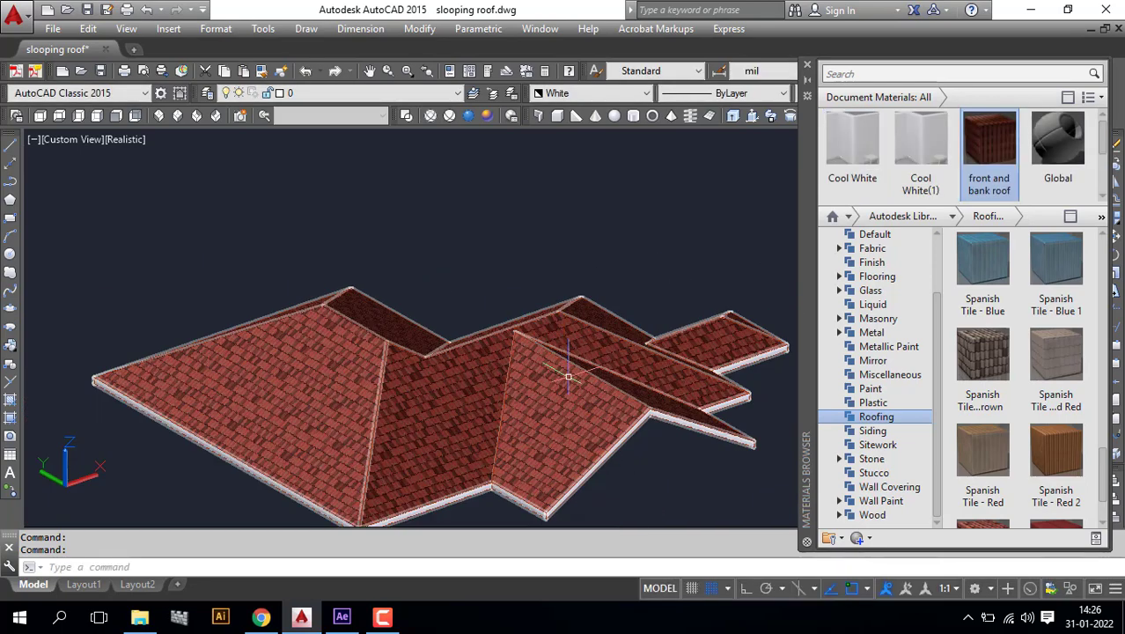
pyautogui.keyDown('shift'); pyautogui.moveTo(573, 361); pyautogui.dragTo(585, 314, button='middle'); pyautogui.keyUp('shift')
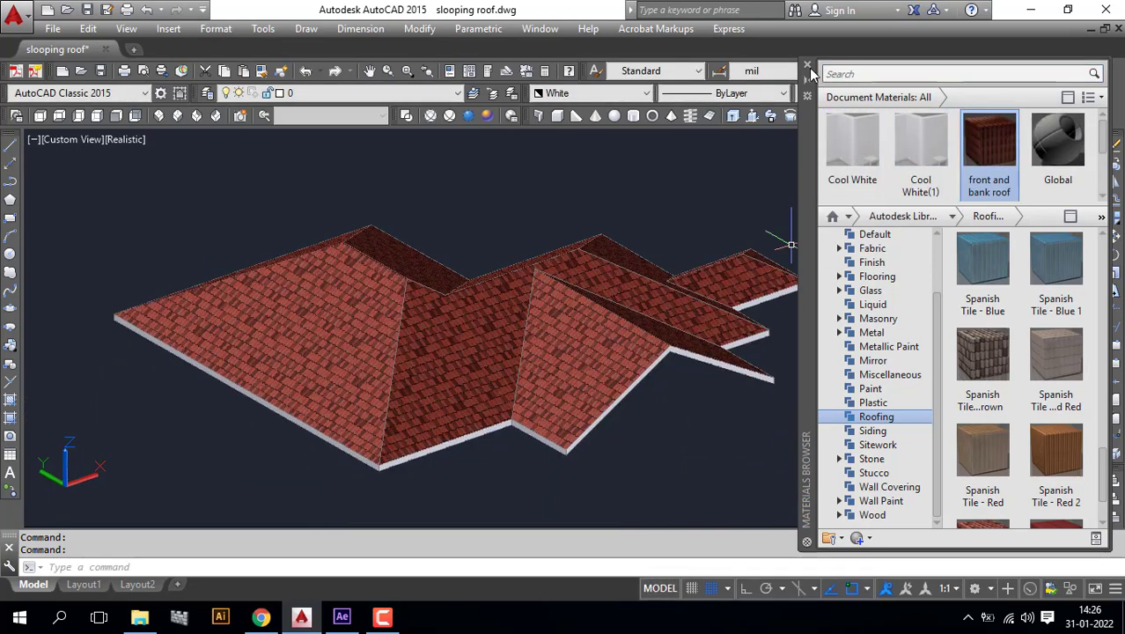
pyautogui.click(808, 65)
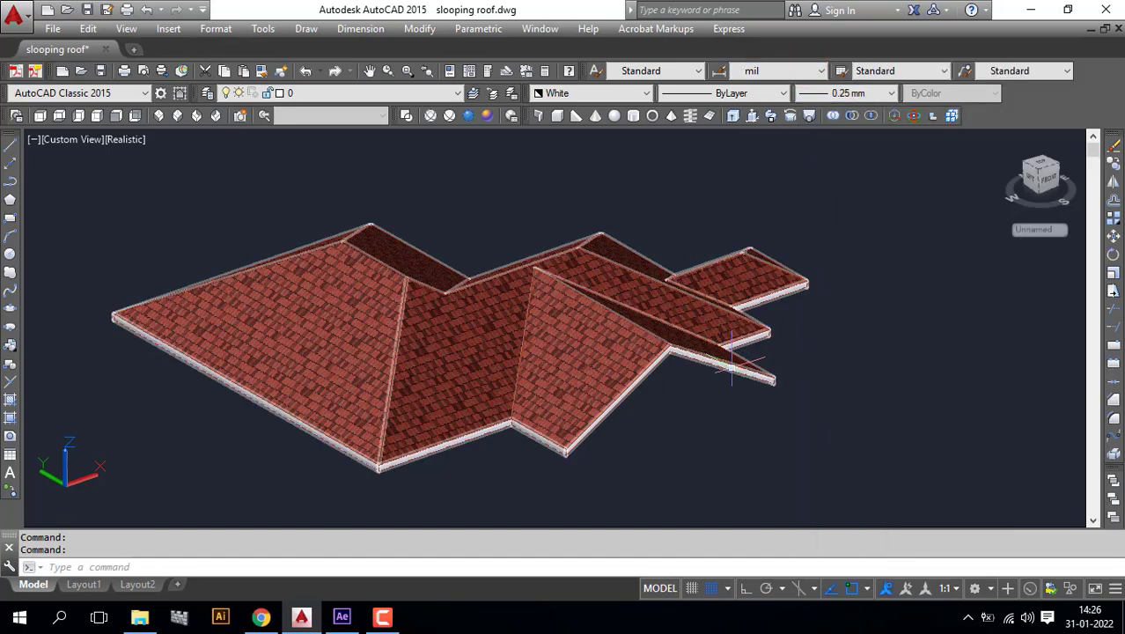
pyautogui.moveTo(781, 357)
pyautogui.keyDown('shift'); pyautogui.mouseDown(button='middle')
pyautogui.moveTo(793, 366)
pyautogui.moveTo(577, 390)
pyautogui.moveTo(633, 395)
pyautogui.moveTo(745, 359)
pyautogui.moveTo(757, 378)
pyautogui.mouseUp(button='middle'); pyautogui.keyUp('shift')
pyautogui.scroll(2, 457, 379)
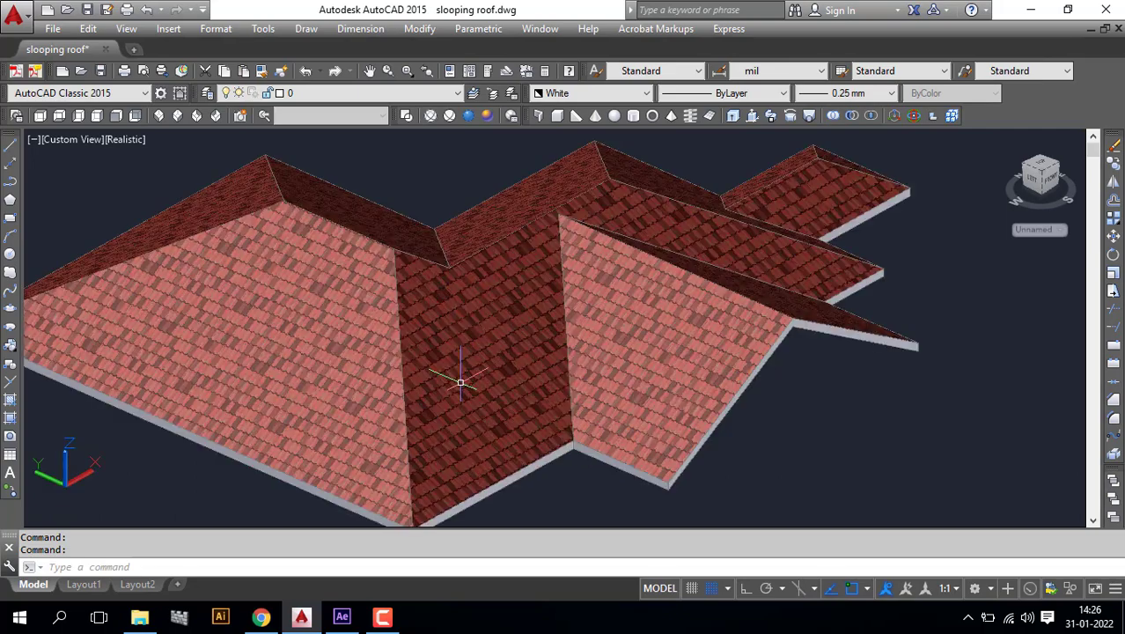
pyautogui.scroll(-3, 459, 380)
pyautogui.keyDown('shift'); pyautogui.moveTo(690, 426); pyautogui.dragTo(645, 427, button='middle'); pyautogui.keyUp('shift')
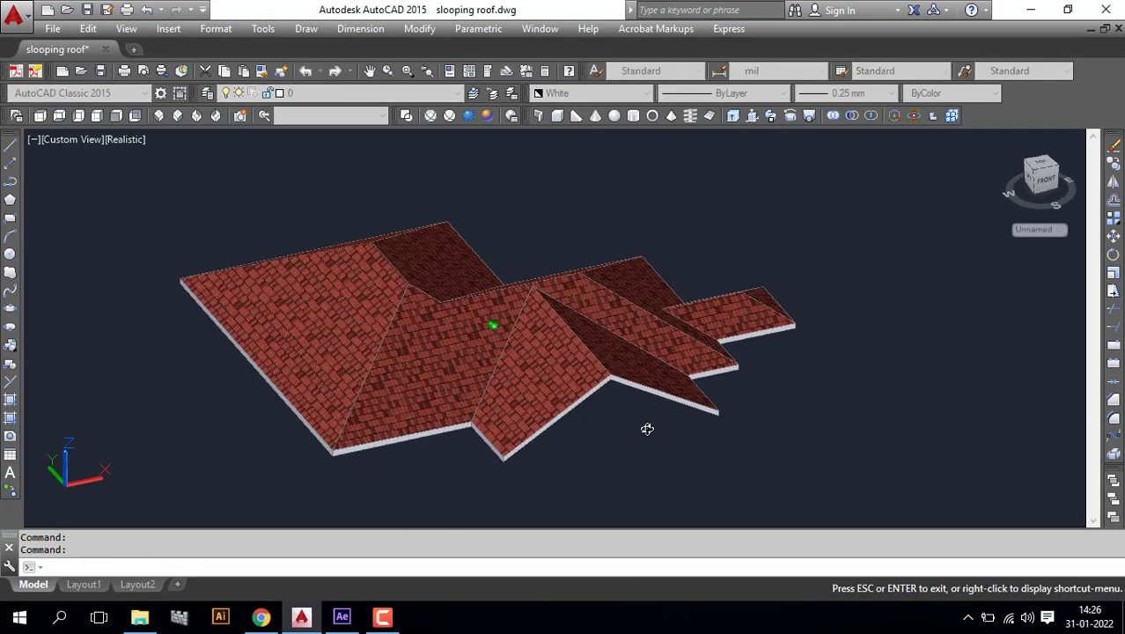
pyautogui.moveTo(721, 437); pyautogui.dragTo(735, 432, button='middle')
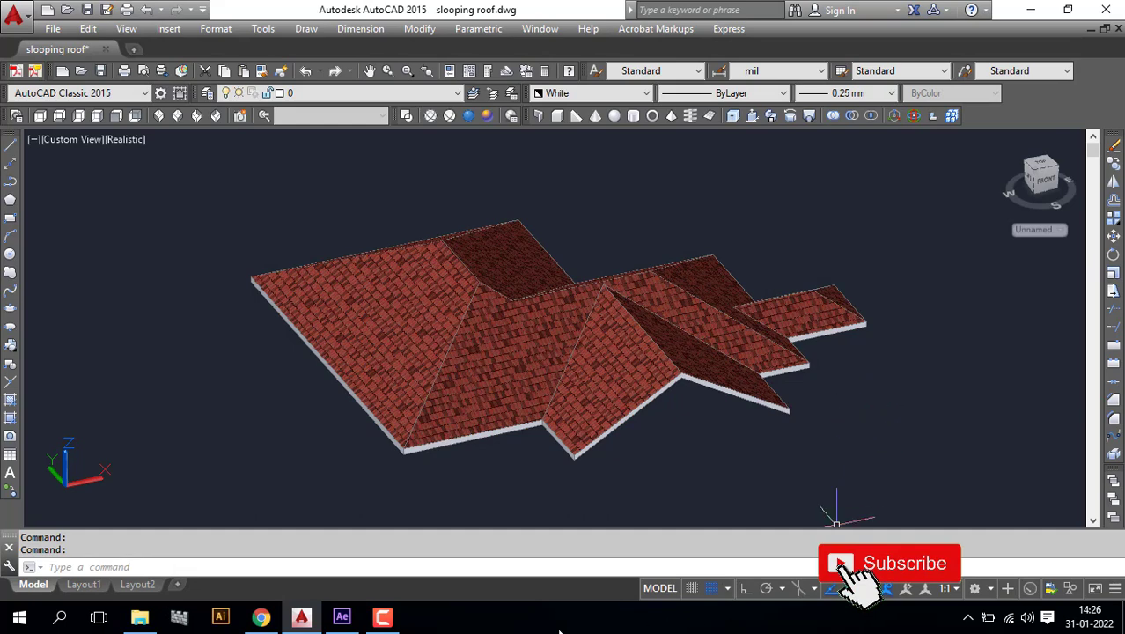
pyautogui.click(382, 617)
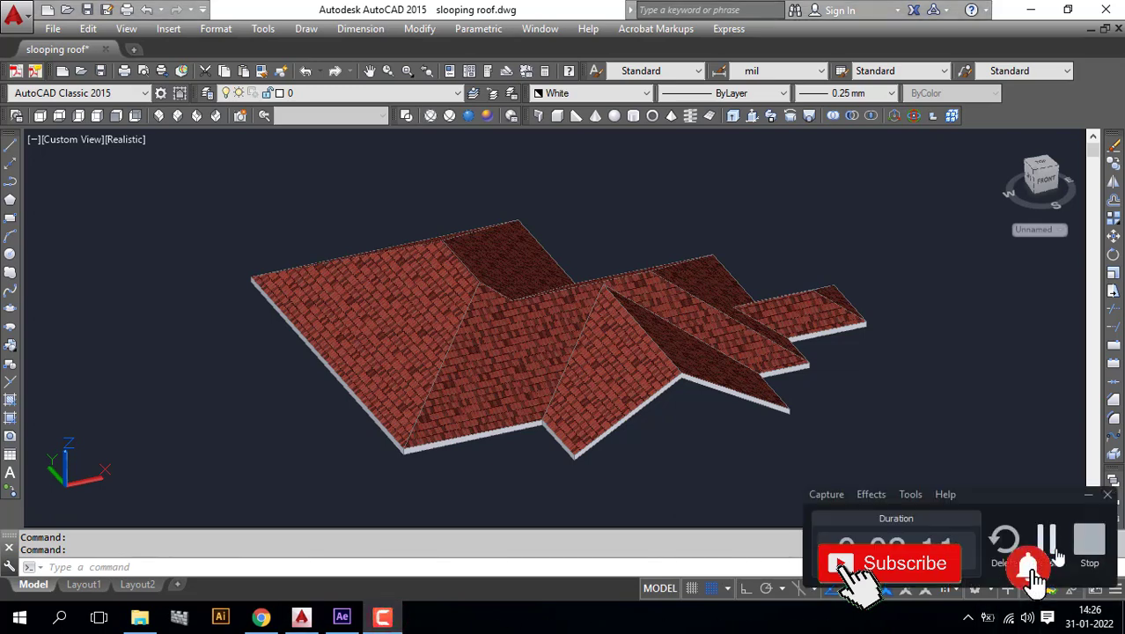